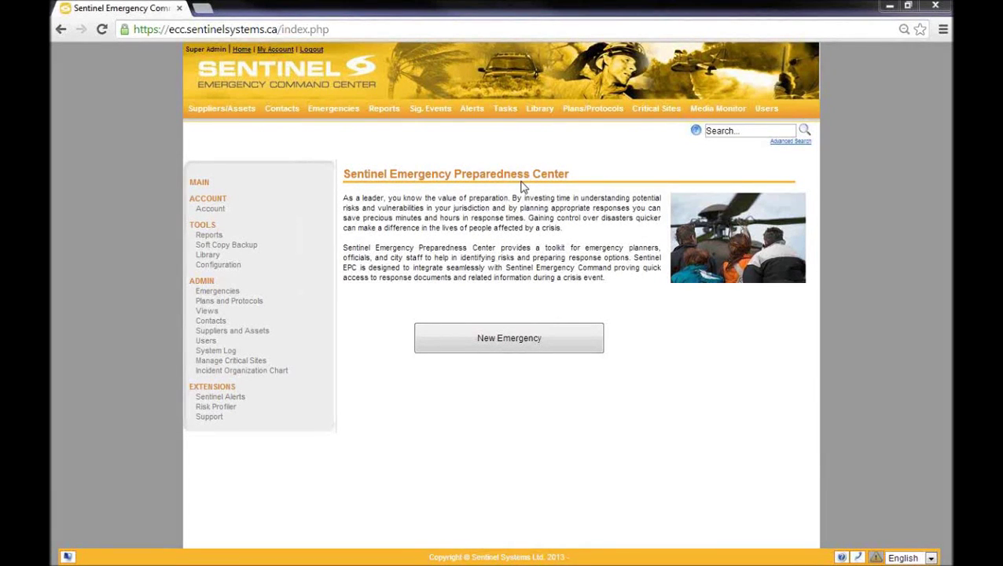
# Step: Open the Add Supplier form from the Suppliers/Assets menu
pyautogui.moveTo(221, 109)
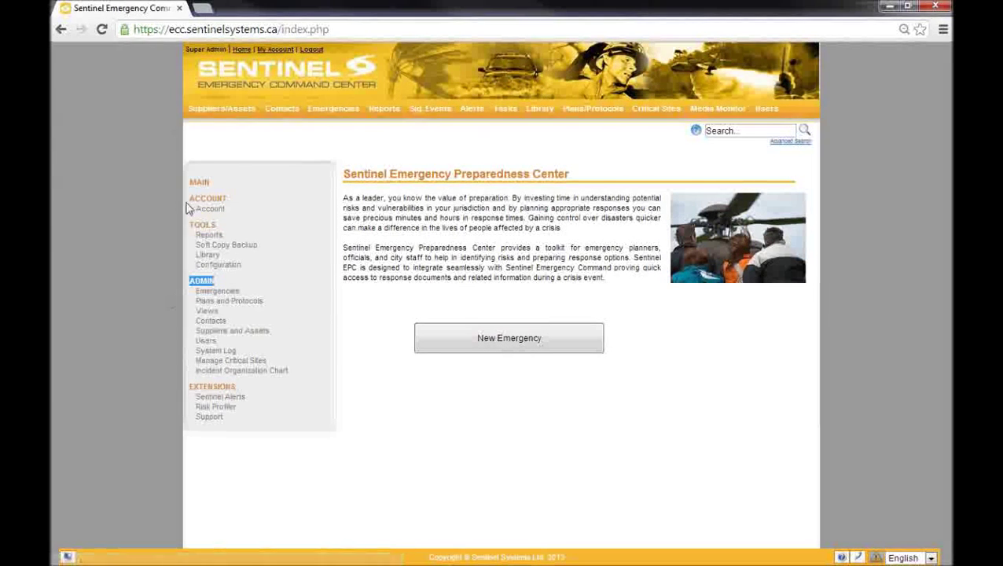
pyautogui.click(206, 130)
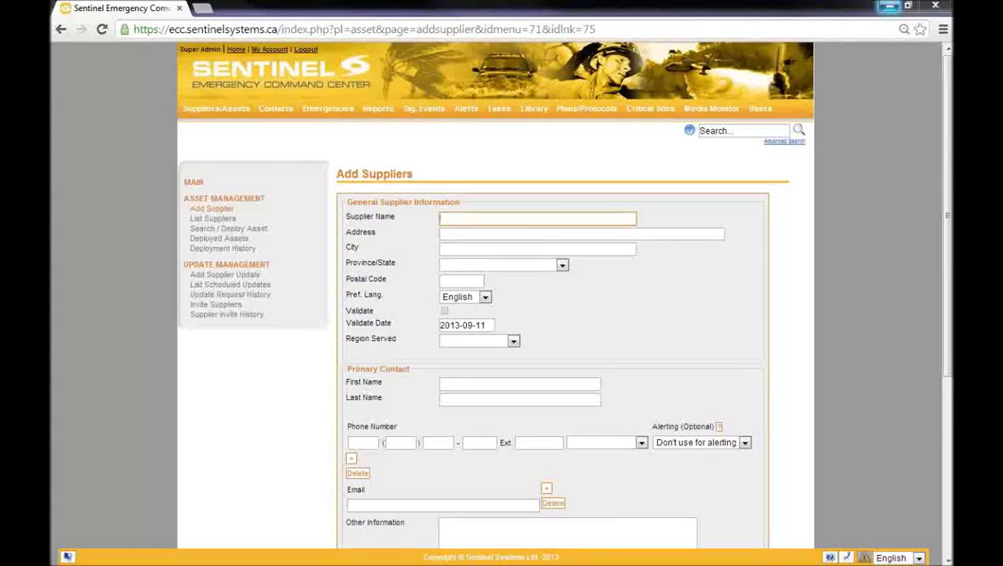
# Step: Enter the supplier name 'Sylvain Inc' with its street address and city
pyautogui.click(462, 216)
pyautogui.write('Sylva')
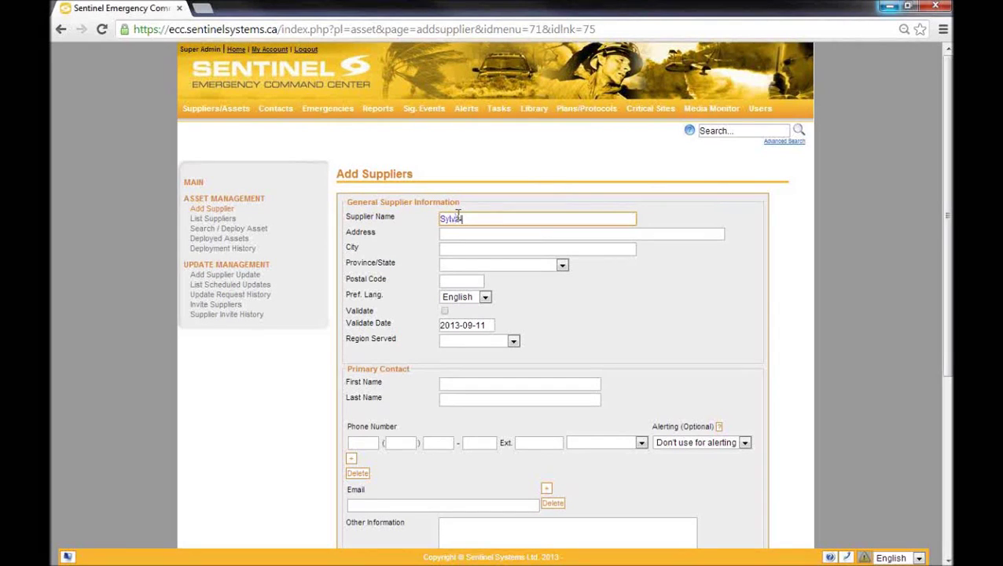
pyautogui.write('in Inc')
pyautogui.press('Tab')
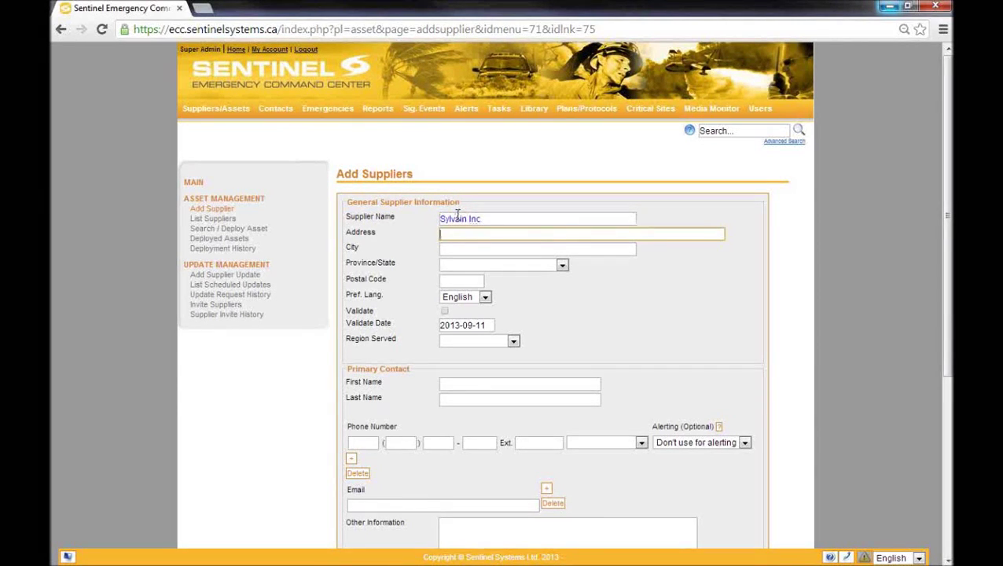
pyautogui.press('Tab')
pyautogui.write('Bathurst')
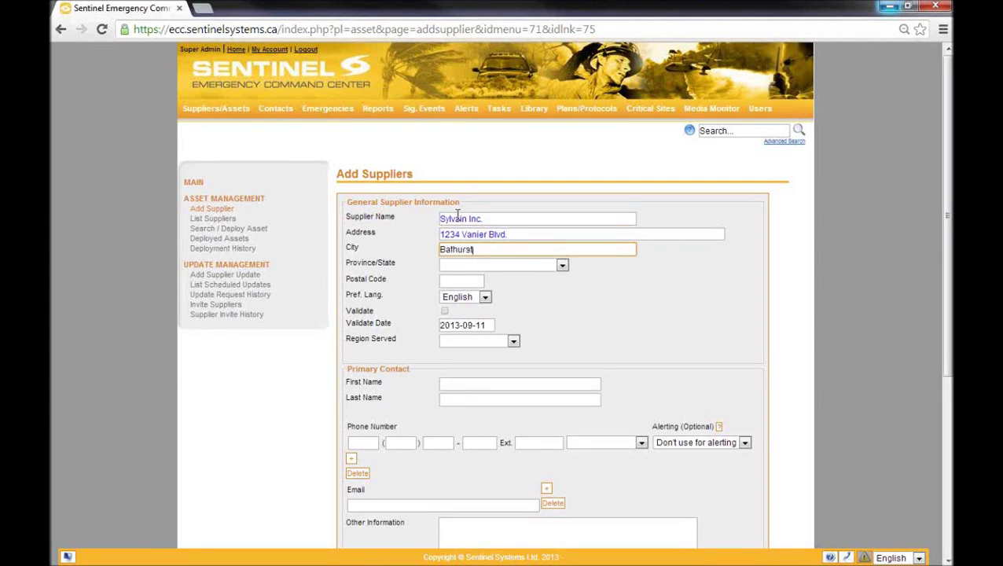
# Step: Choose the supplier's province and enter its postal code, fixing a stray character
pyautogui.press('Tab')
pyautogui.press('n')
pyautogui.press('Tab')
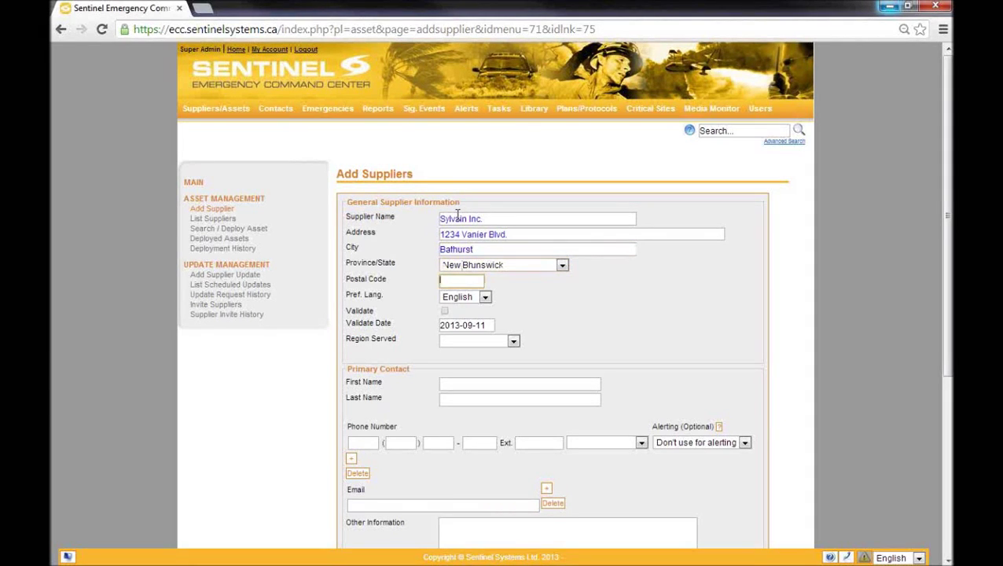
pyautogui.write('E8K1h&')
pyautogui.press('BackSpace')
pyautogui.press('BackSpace')
pyautogui.write('H7')
# Step: Keep English as preferred language, tick Validate, and set Region Served to Chaleur
pyautogui.click(445, 297)
pyautogui.click(450, 307)
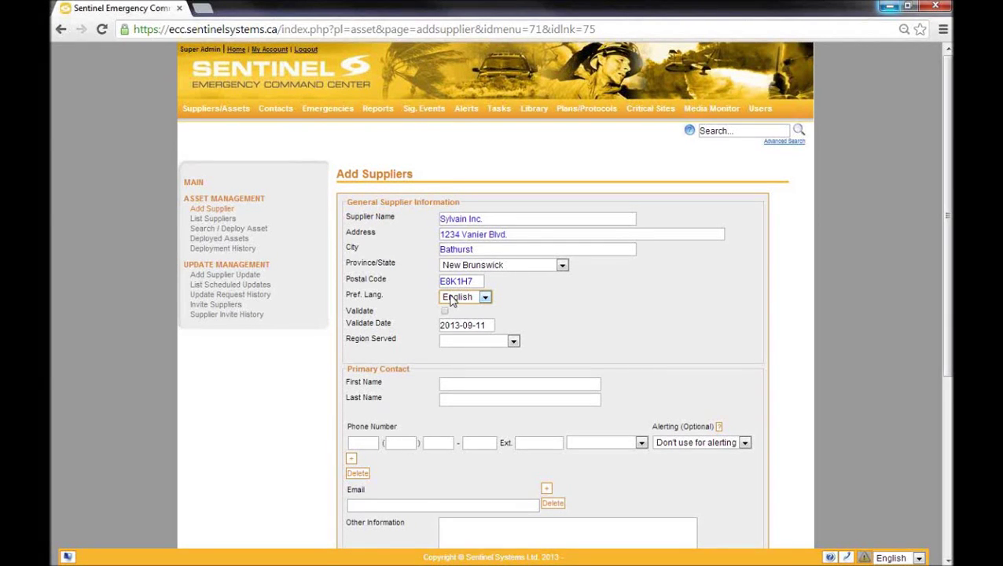
pyautogui.click(444, 311)
pyautogui.click(445, 342)
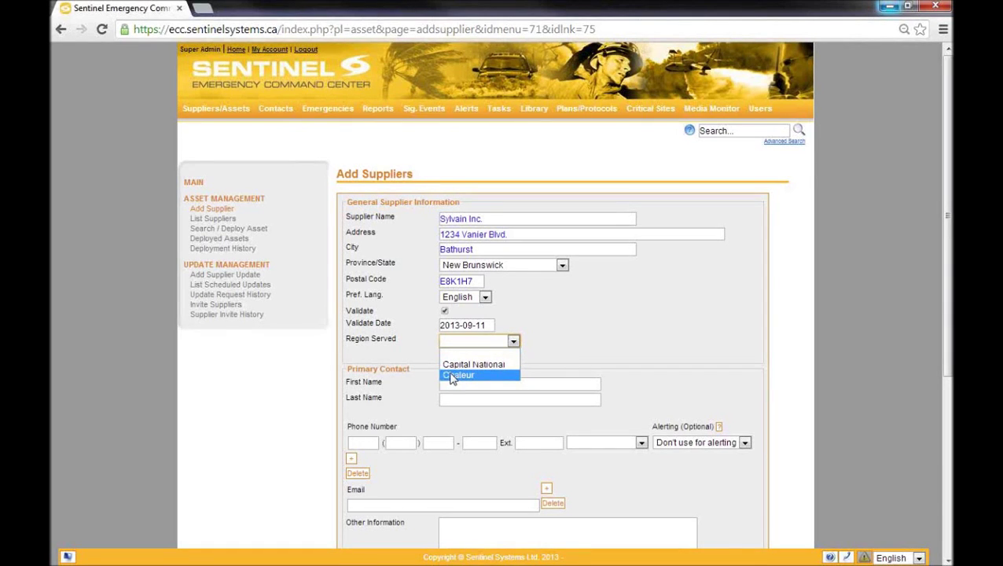
pyautogui.click(453, 377)
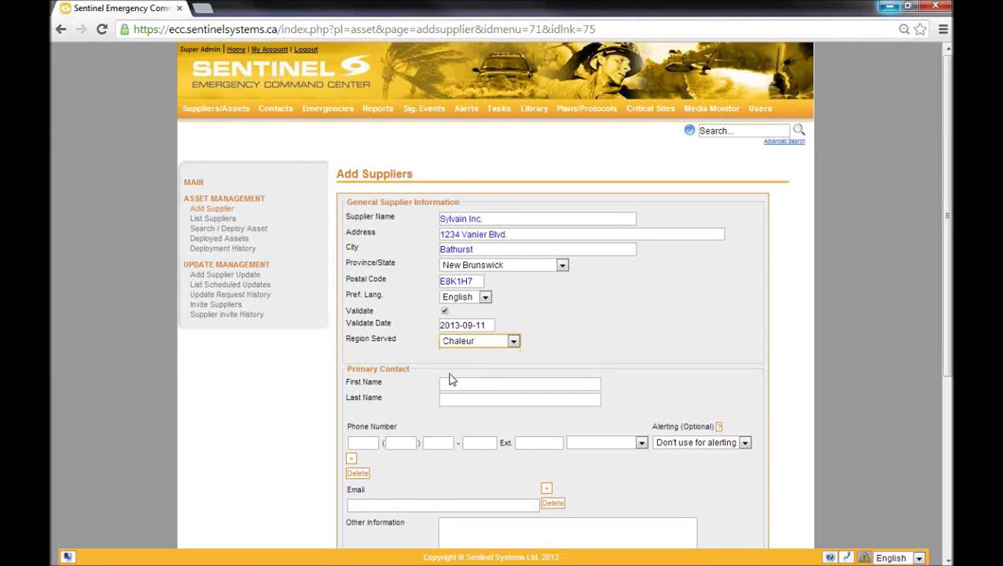
pyautogui.click(451, 382)
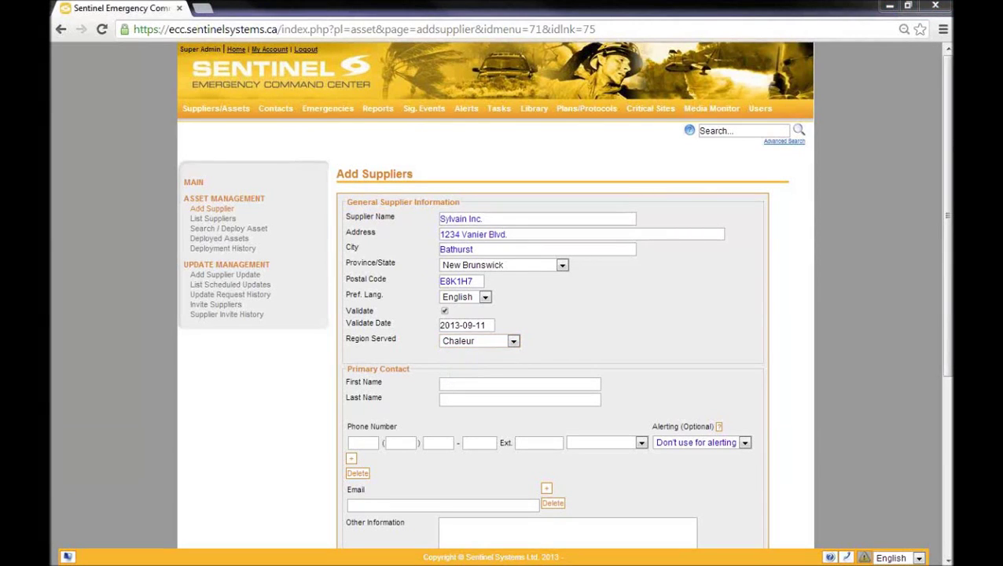
# Step: Enter the primary contact's first name, last name and phone number
pyautogui.scroll(-3, 939, 215)
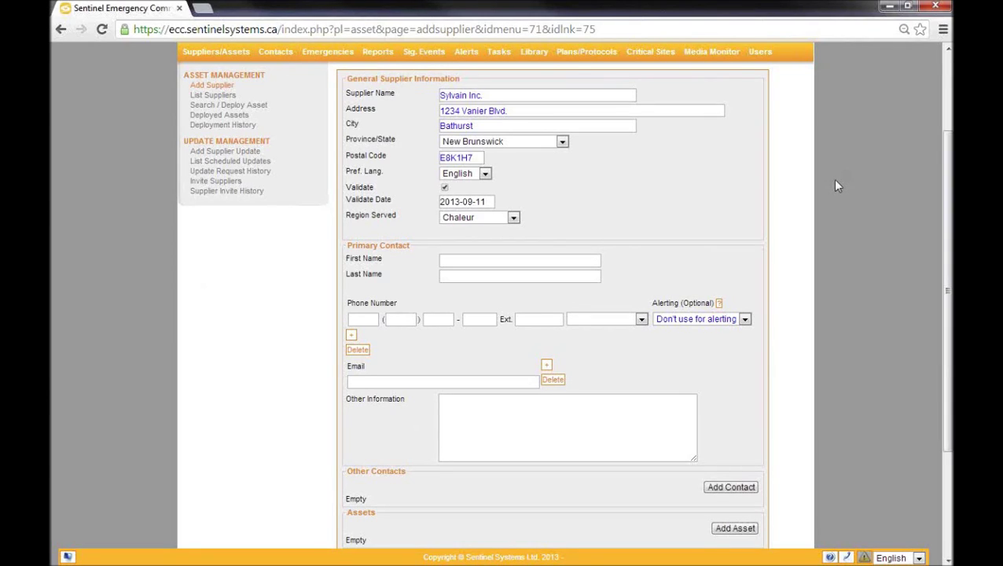
pyautogui.click(518, 260)
pyautogui.press('Tab')
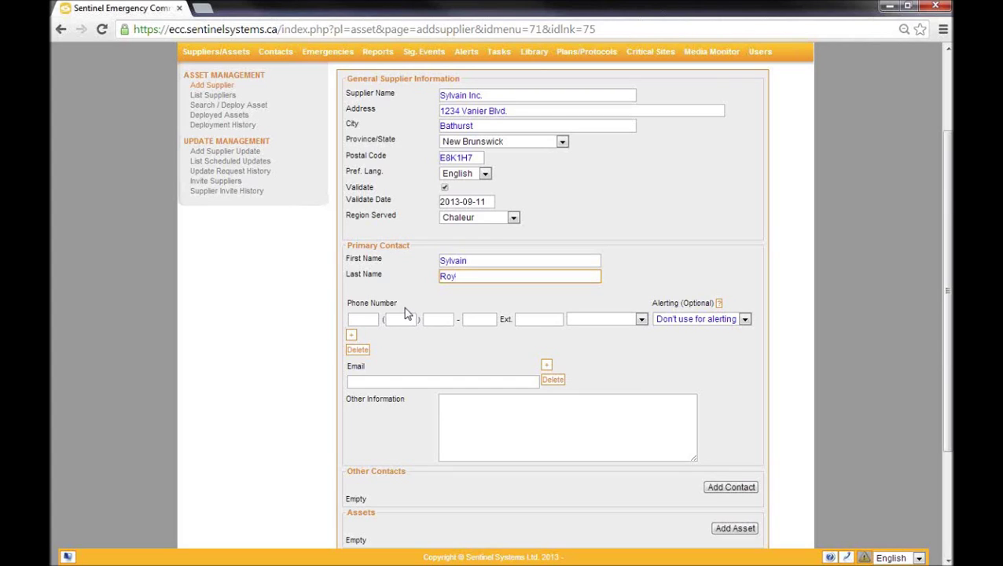
pyautogui.click(361, 319)
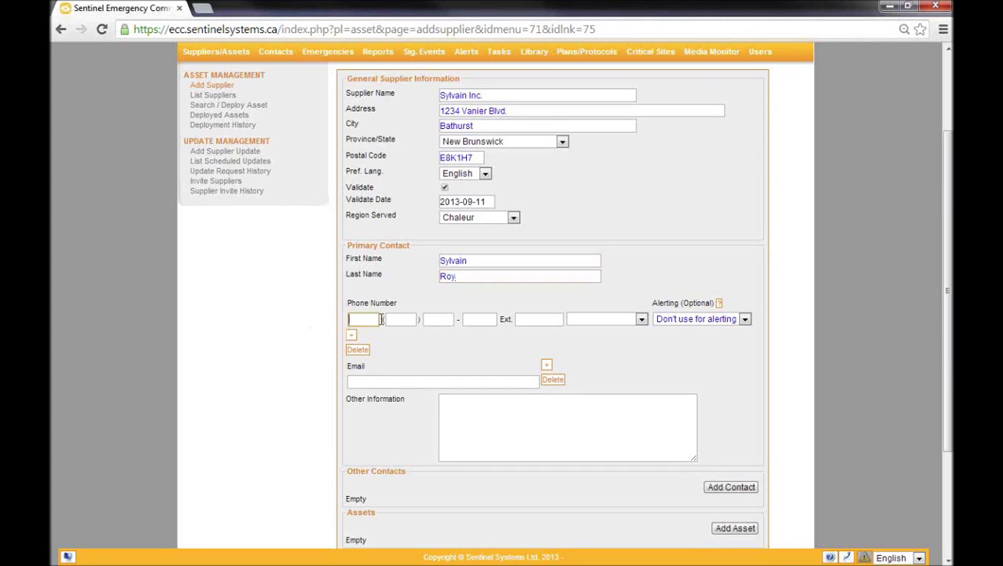
pyautogui.write('1506555')
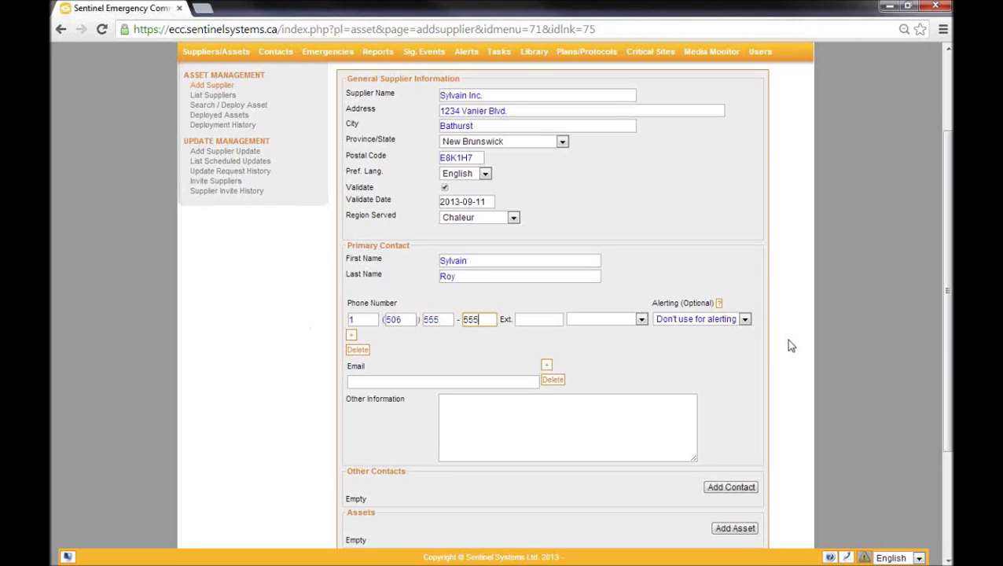
pyautogui.write('5555')
pyautogui.press('Tab')
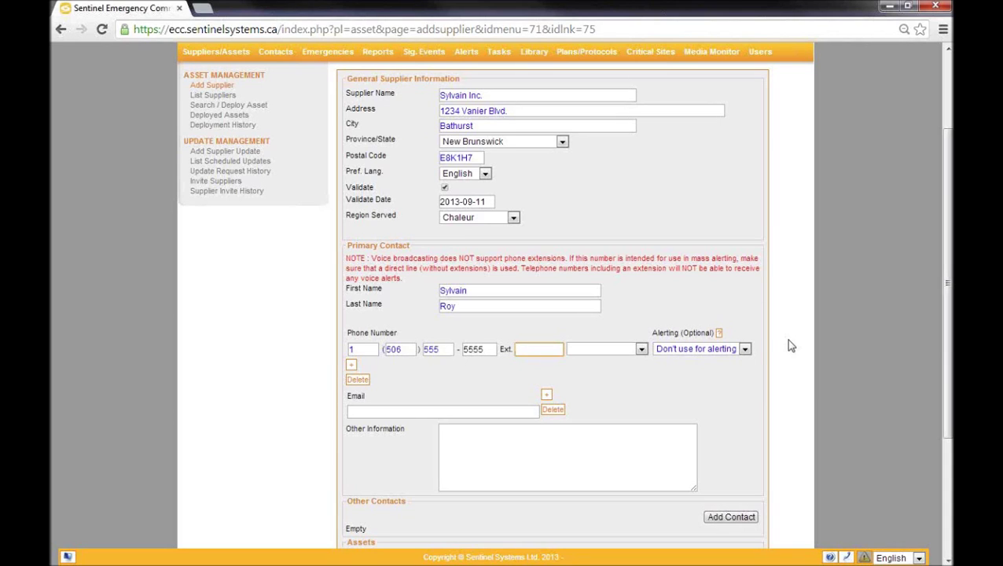
# Step: Make the contact's phone a Work number with Fax & Voice alerting, removing the extra phone row
pyautogui.click(634, 351)
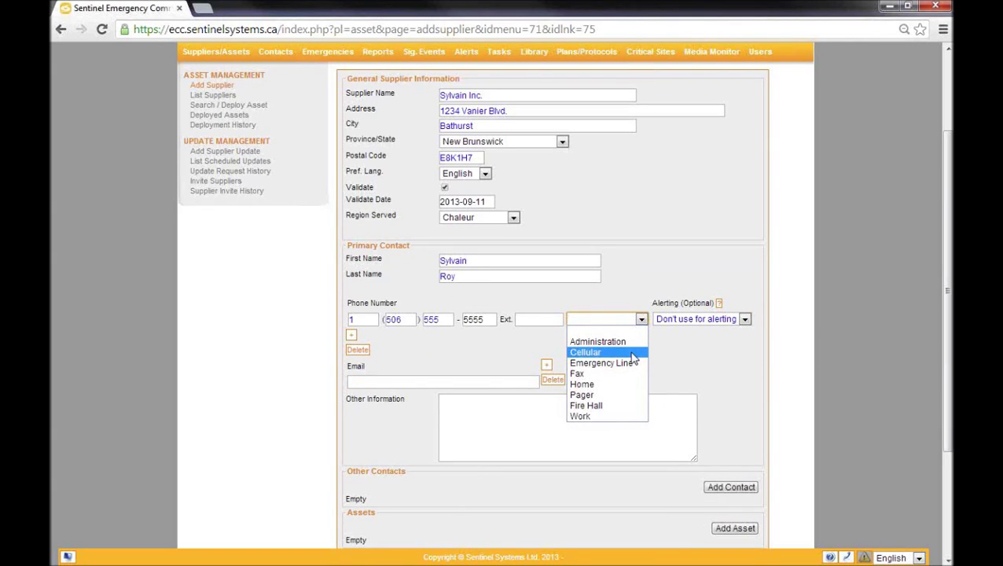
pyautogui.click(597, 416)
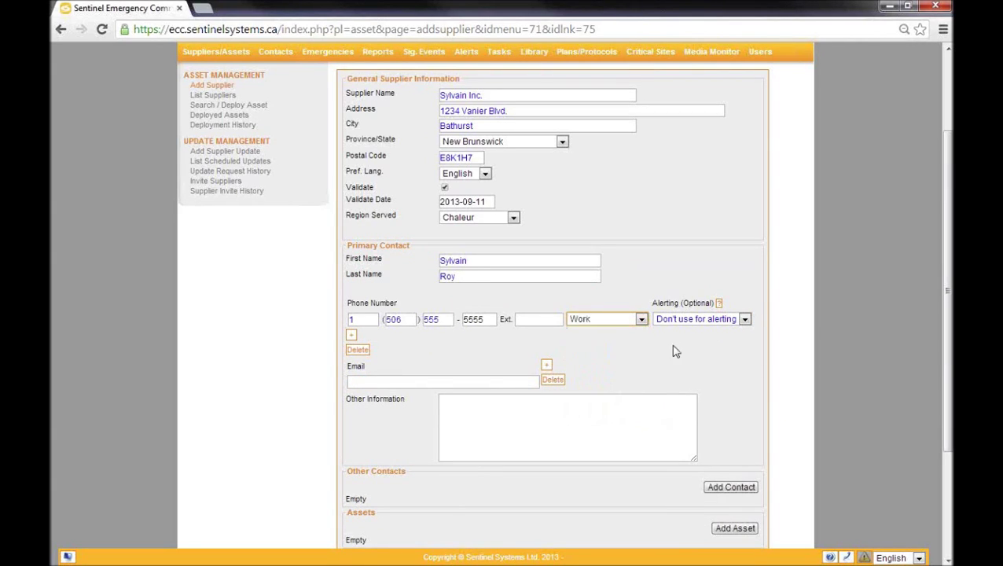
pyautogui.click(685, 319)
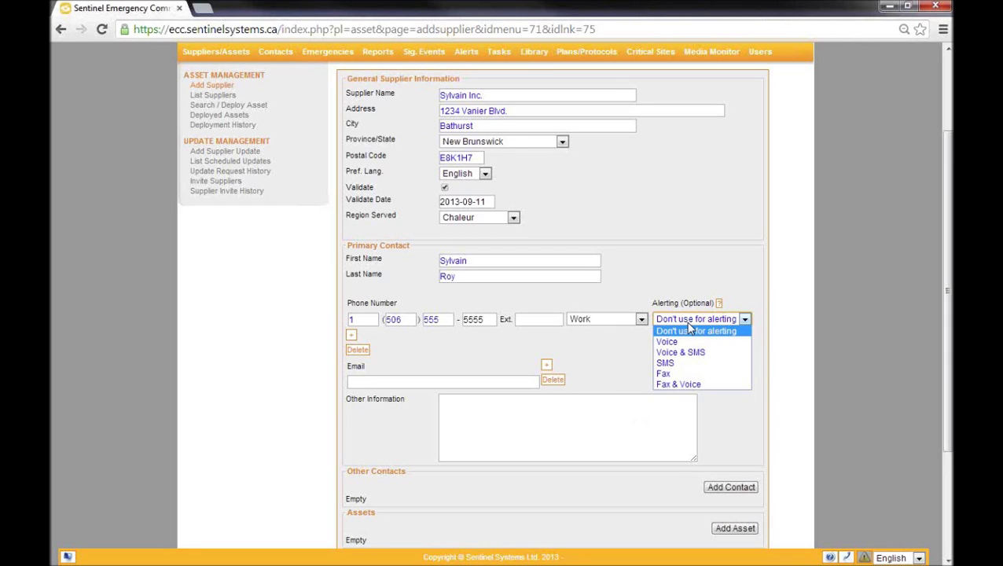
pyautogui.click(677, 383)
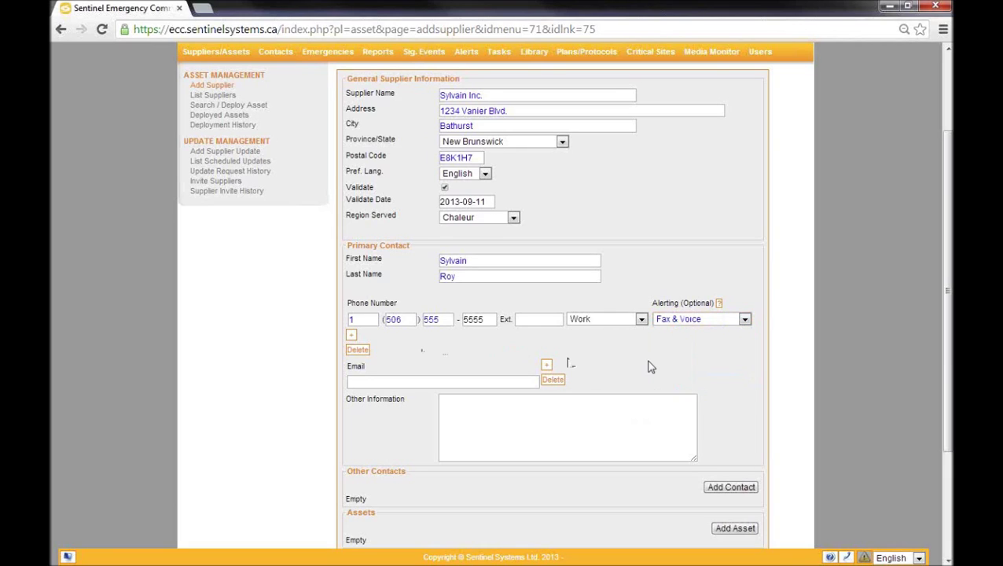
pyautogui.click(353, 336)
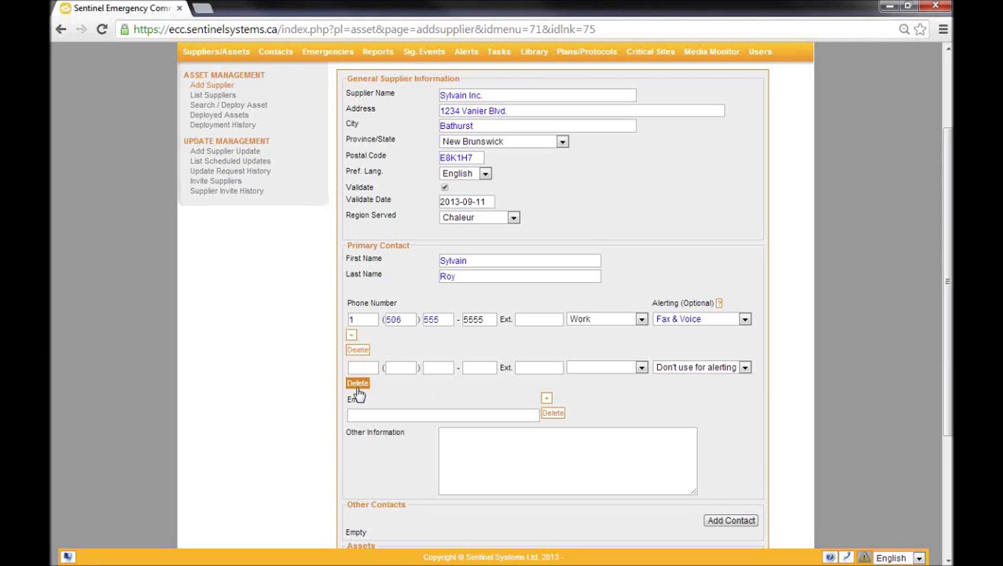
pyautogui.click(358, 383)
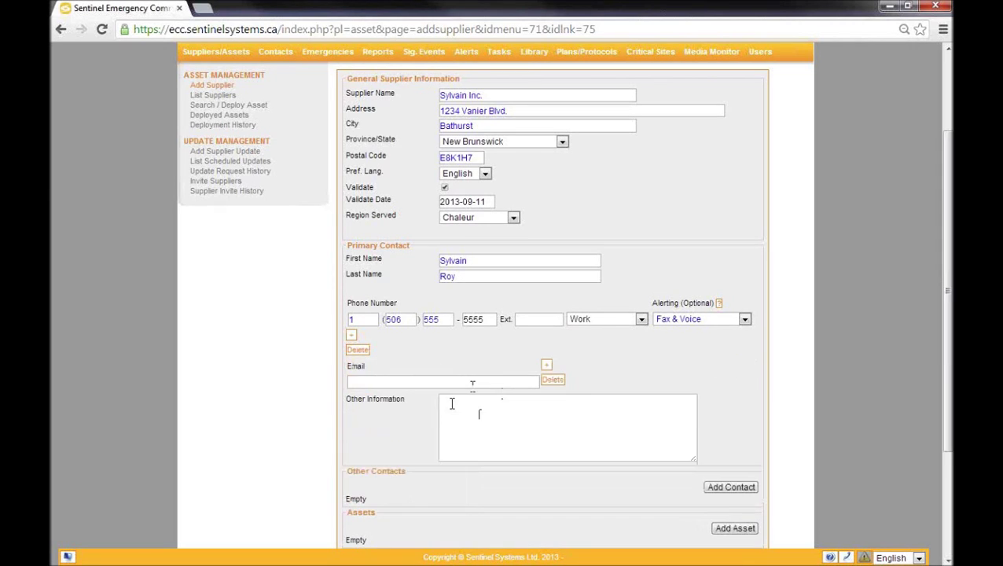
pyautogui.click(472, 383)
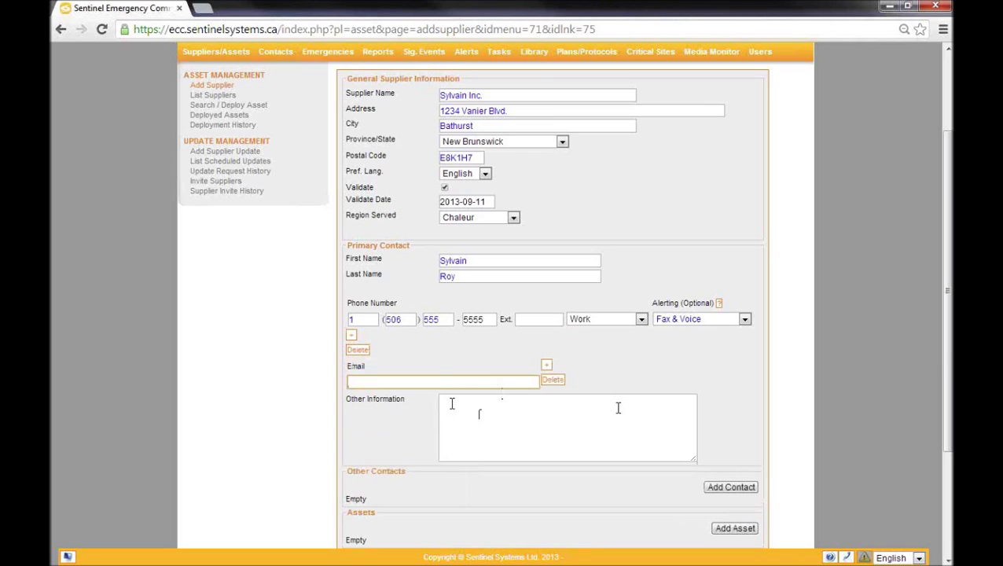
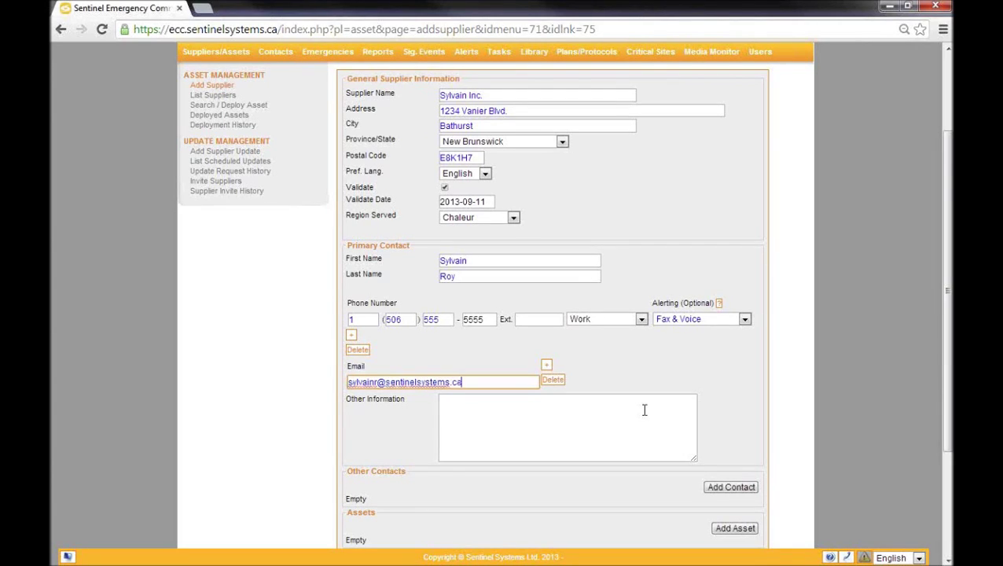
# Step: Fill in the primary contact's e-mail address, deleting the spare e-mail row added
pyautogui.click(546, 365)
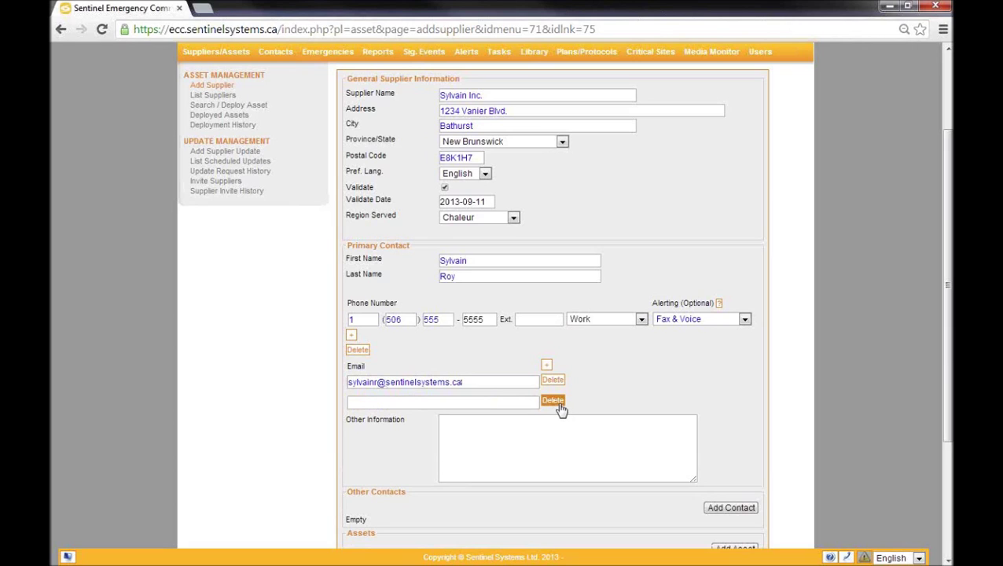
pyautogui.click(553, 402)
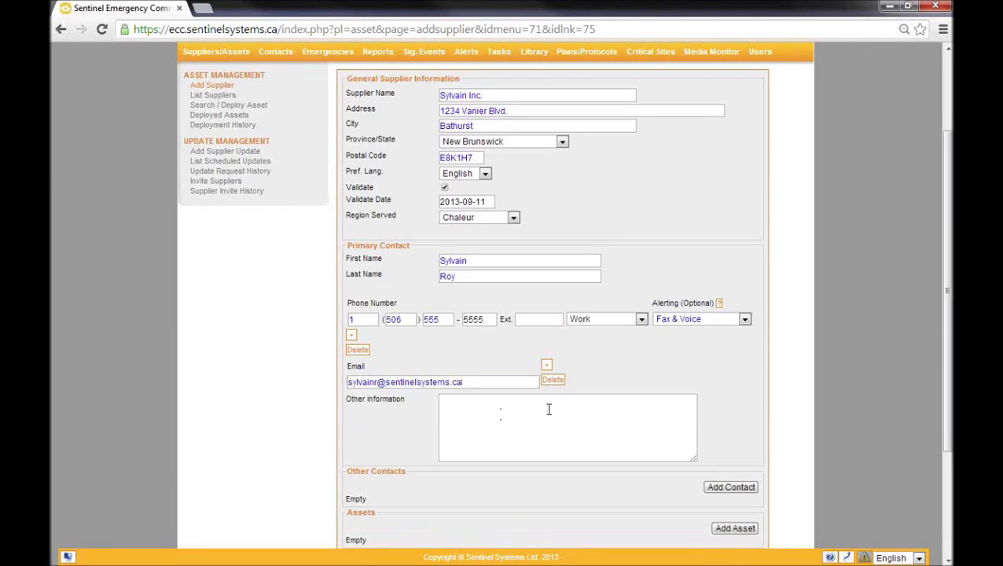
pyautogui.click(549, 408)
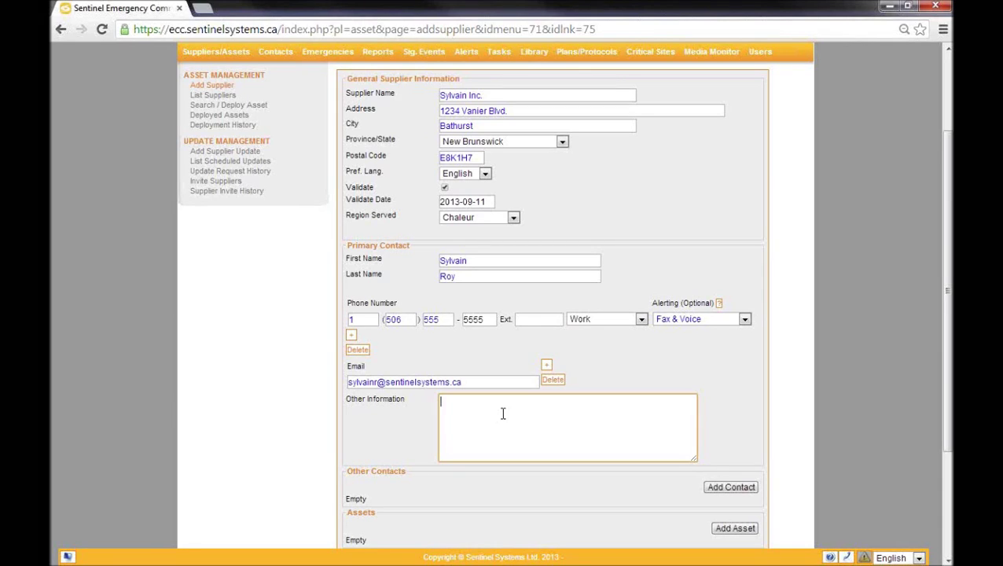
# Step: Enter 'Sales Rep' as the primary contact's other information
pyautogui.scroll(-3, 485, 425)
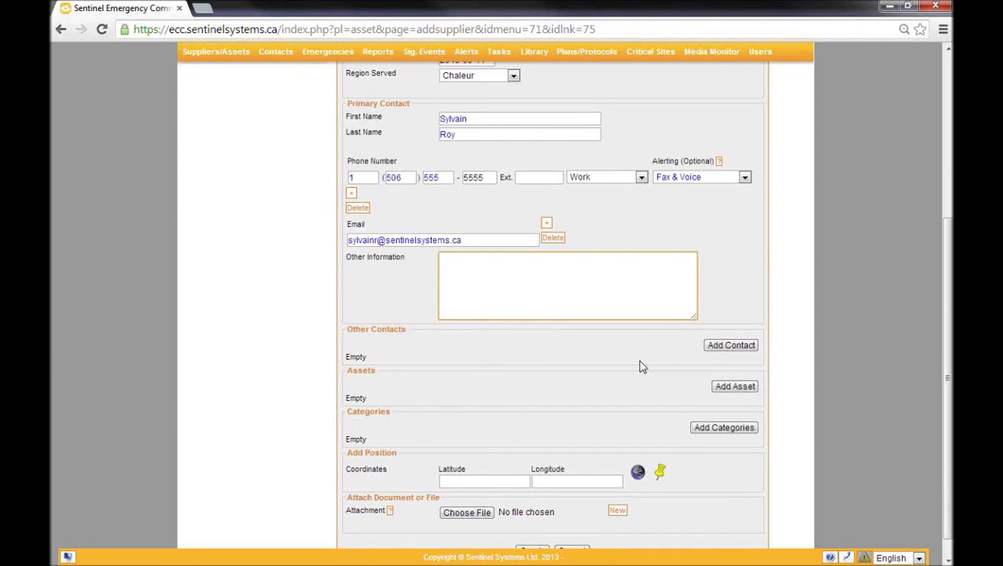
pyautogui.scroll(1, 641, 363)
pyautogui.write('Sales, Rep')
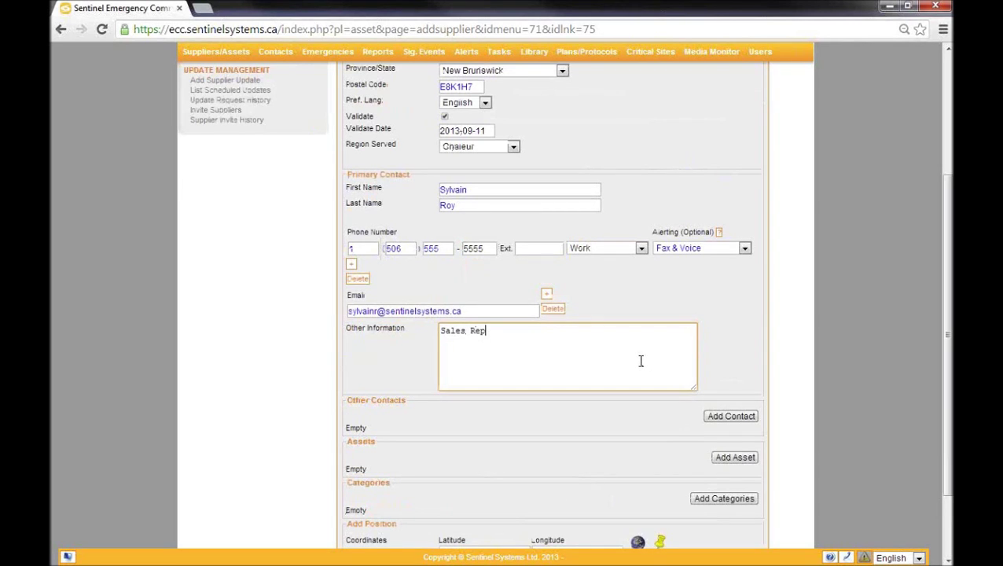
pyautogui.scroll(-1, 636, 414)
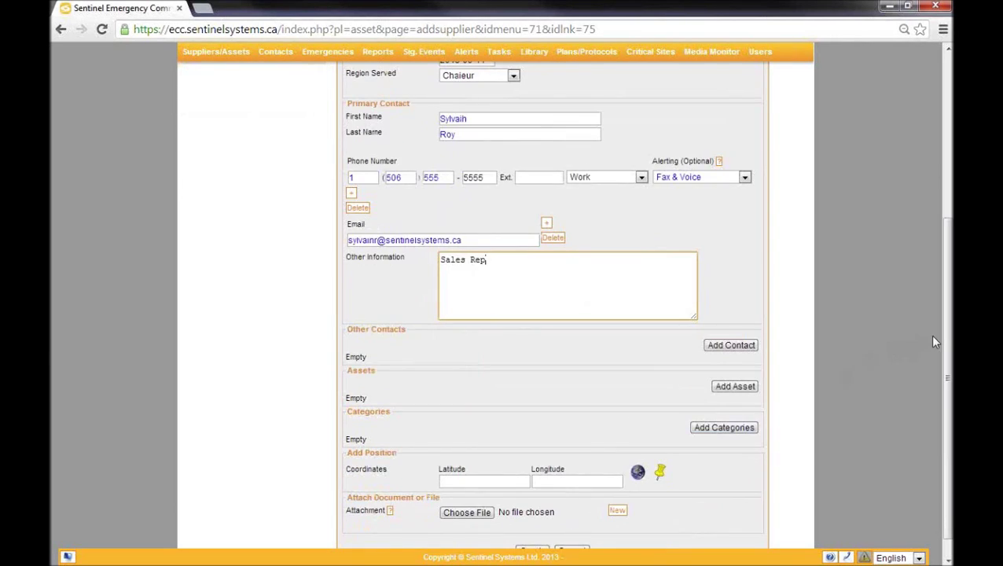
pyautogui.moveTo(943, 344); pyautogui.dragTo(940, 378)
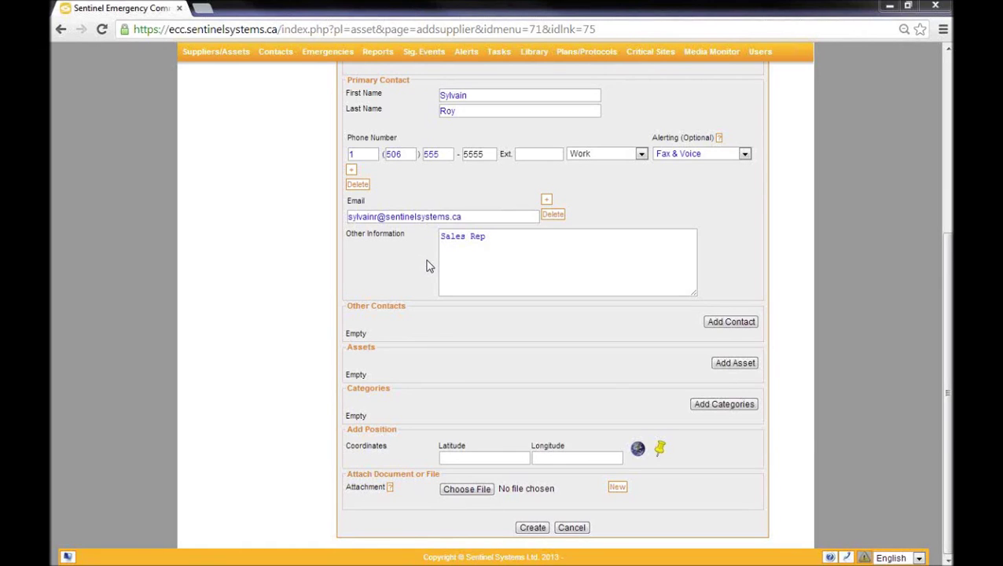
# Step: Add another contact with their first and last name, e-mail address and phone number
pyautogui.click(730, 322)
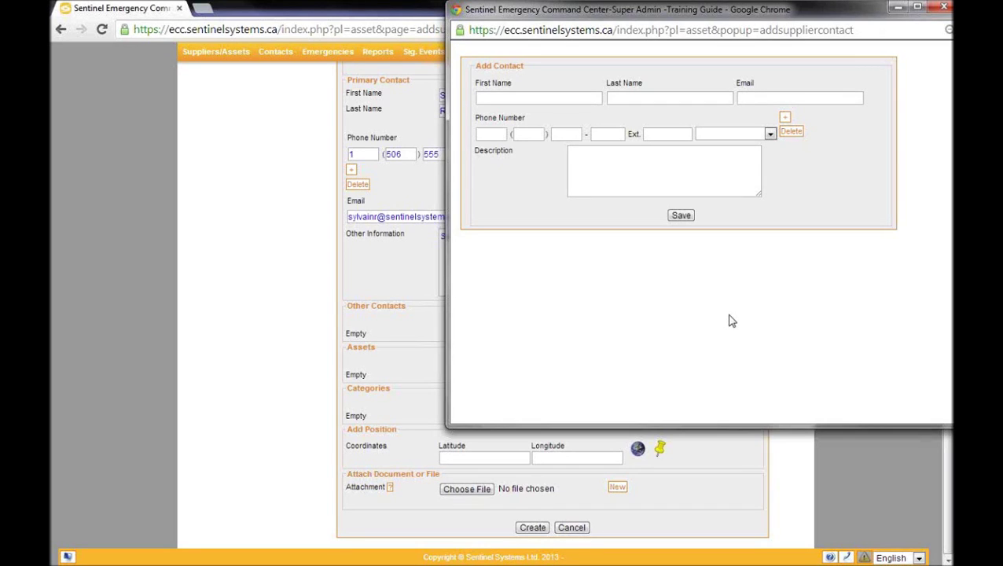
pyautogui.click(515, 97)
pyautogui.press('Tab')
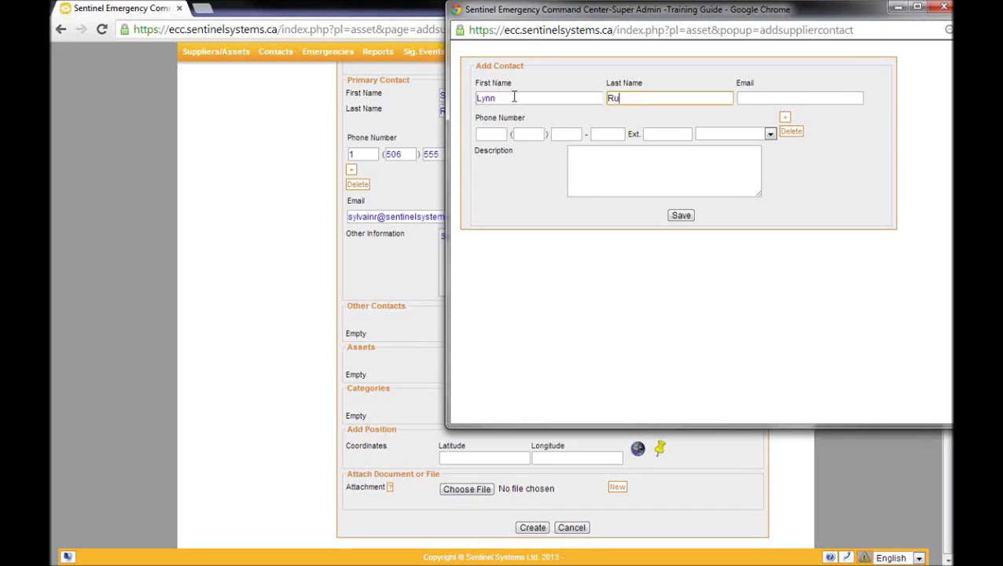
pyautogui.press('Tab')
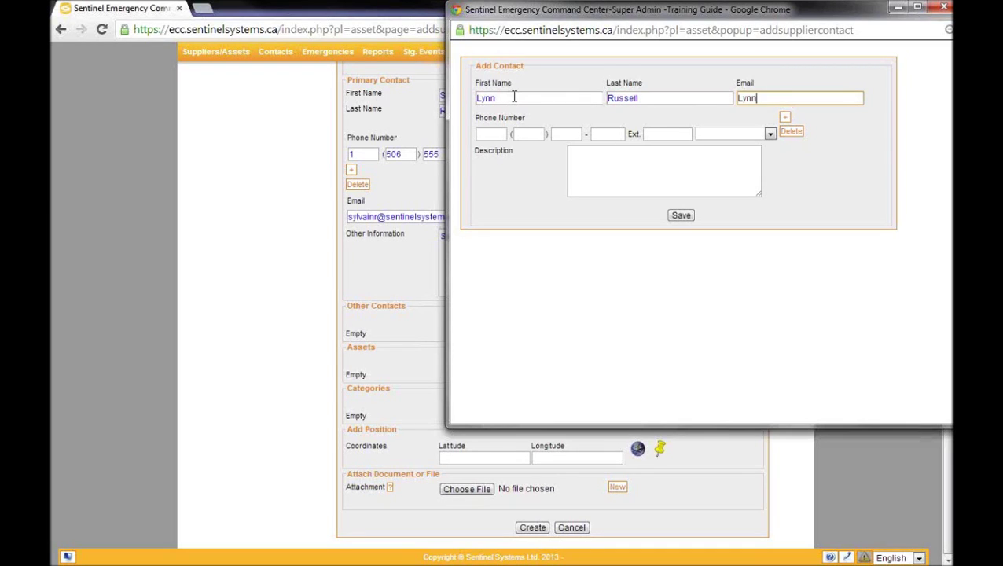
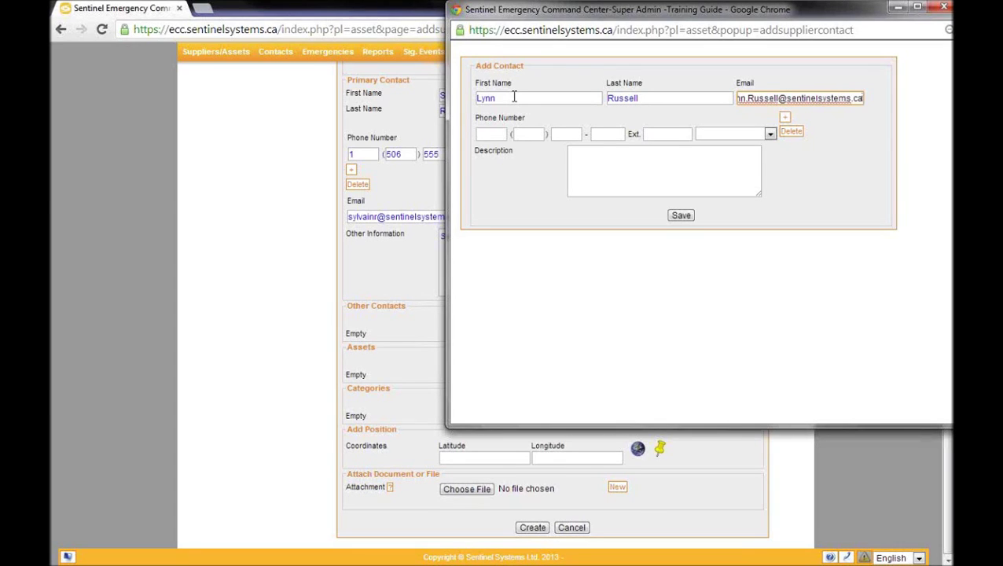
pyautogui.press('Tab')
pyautogui.write('1555555')
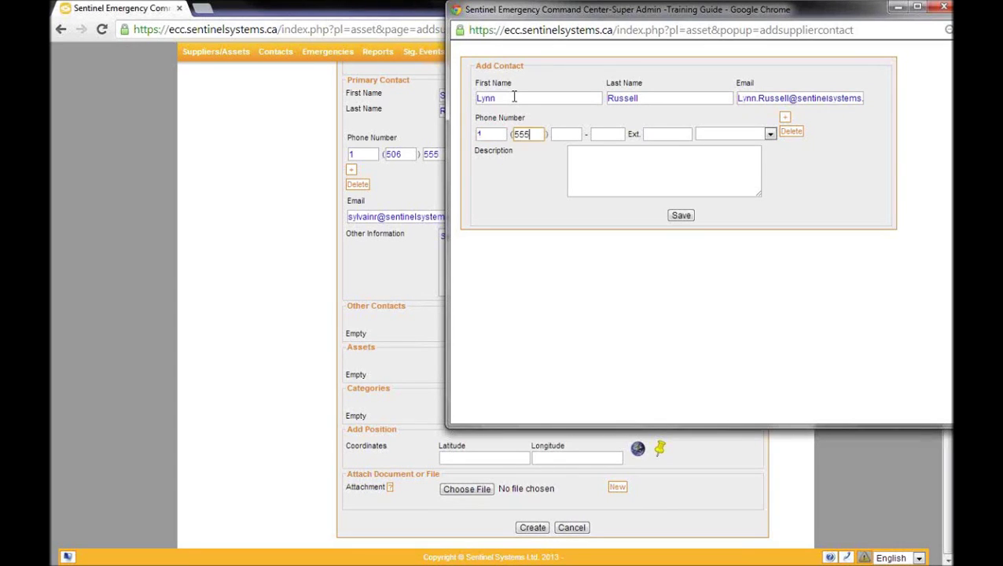
pyautogui.write('5555')
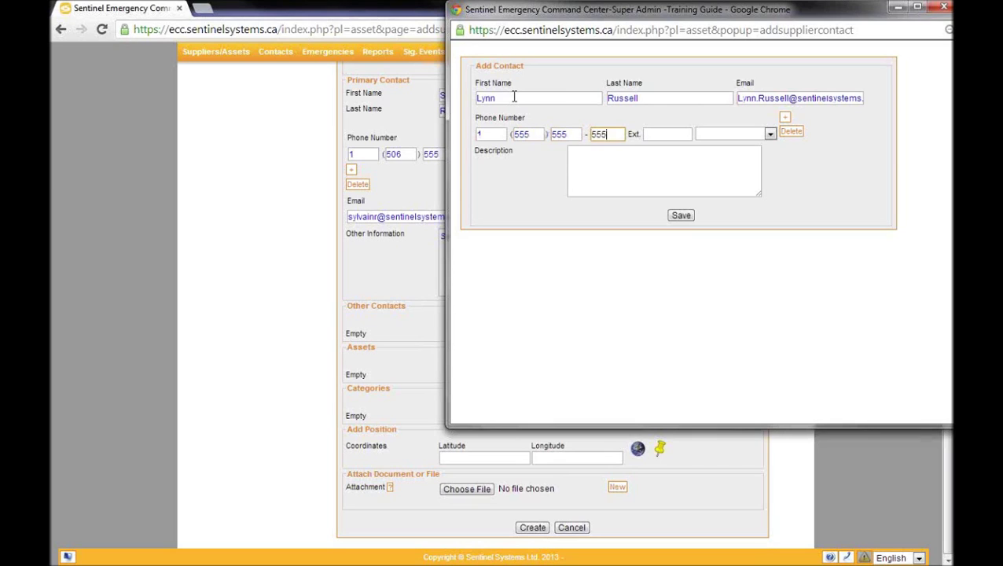
# Step: Set the contact's phone type and description to Administration, and save the contact
pyautogui.press('Tab')
pyautogui.press('Tab')
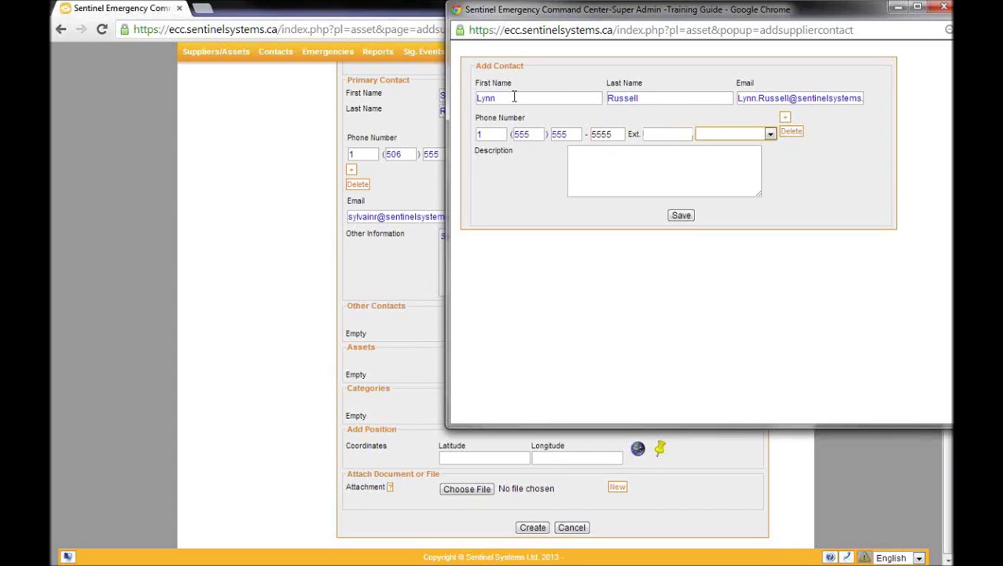
pyautogui.click(769, 134)
pyautogui.click(753, 156)
pyautogui.click(694, 183)
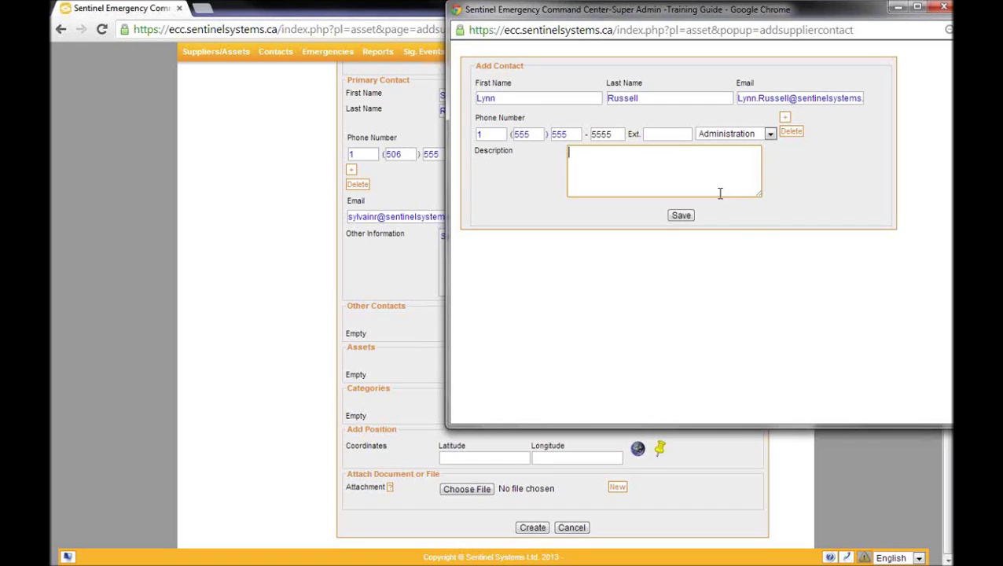
pyautogui.write('Administration')
pyautogui.click(682, 216)
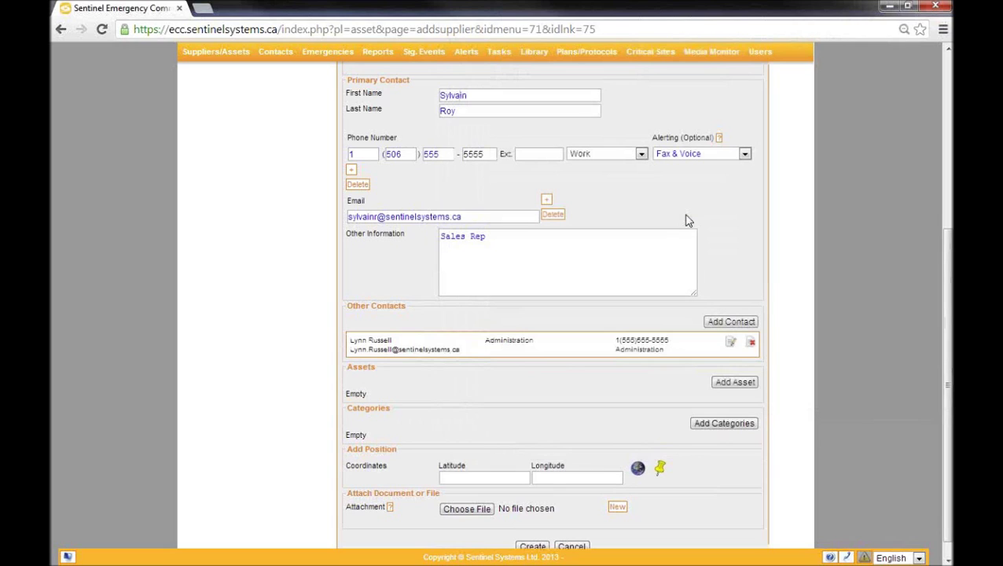
# Step: Scroll down to confirm the new contact appears under Other Contacts
pyautogui.scroll(-1, 686, 221)
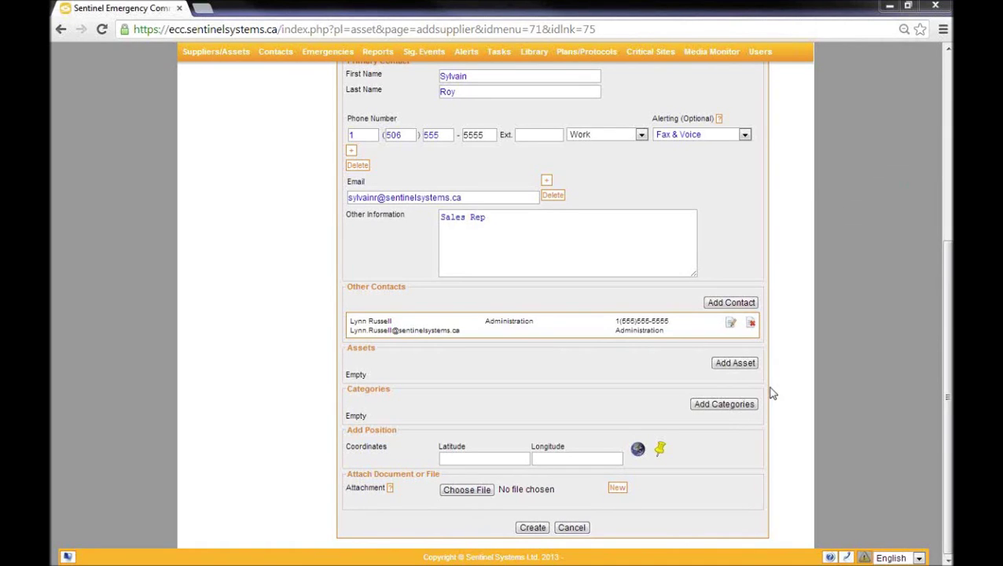
# Step: Start a new asset named 'Scissor lift 20FT'
pyautogui.click(741, 365)
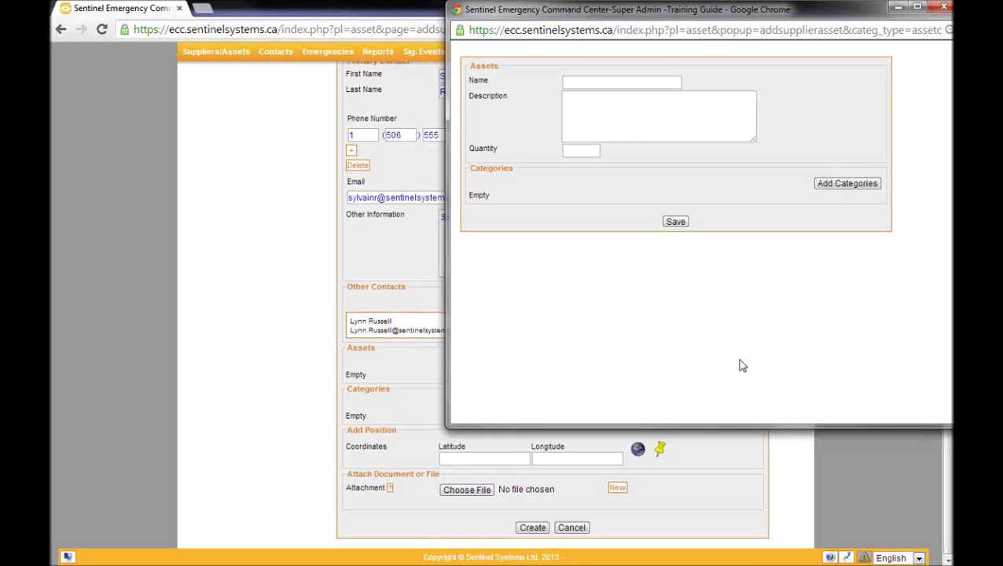
pyautogui.click(624, 82)
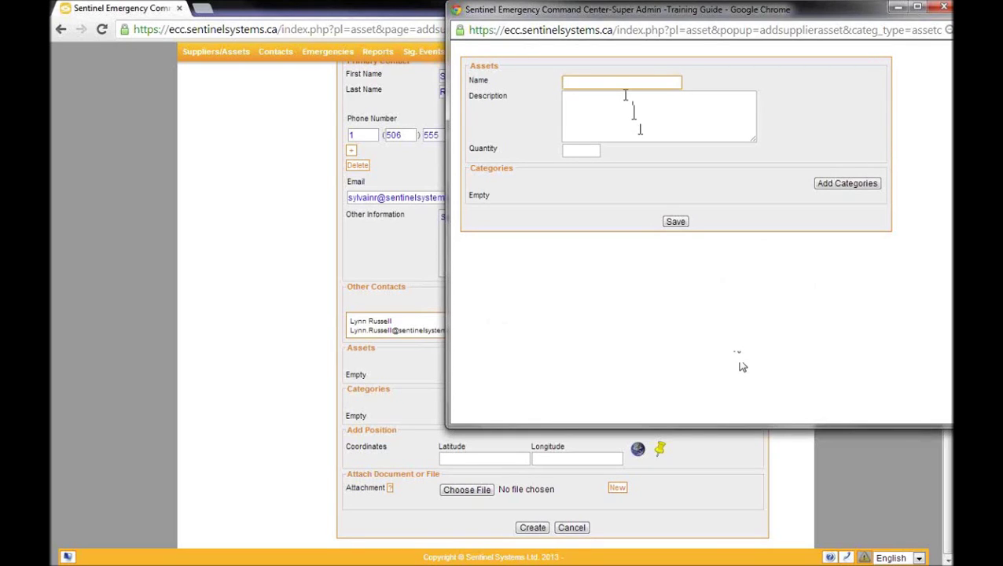
pyautogui.write('Scissor lift 20FT')
# Step: Describe the asset as 'Propane powered' with quantity 2 and bring up its categories
pyautogui.click(624, 94)
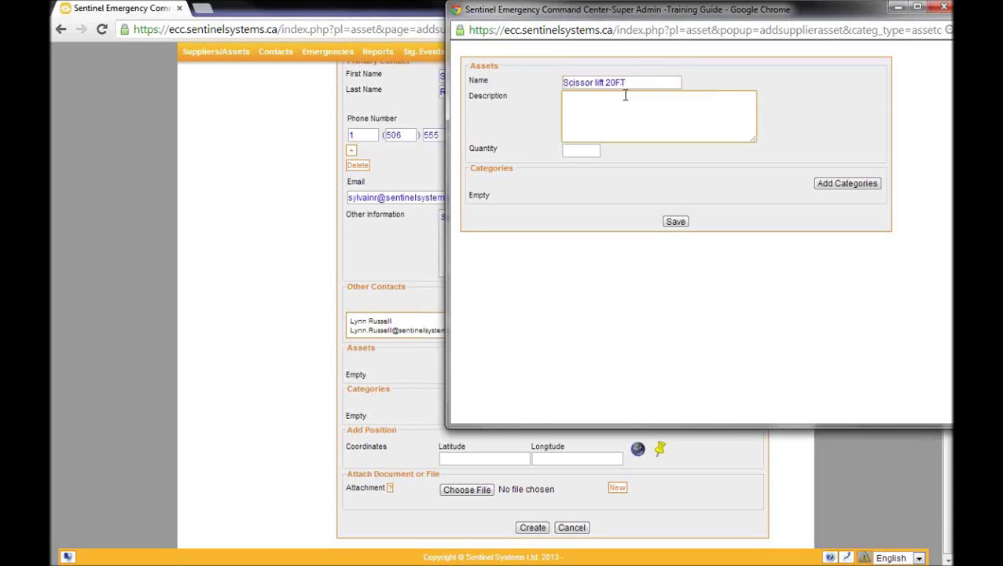
pyautogui.write('Propane powered')
pyautogui.click(579, 149)
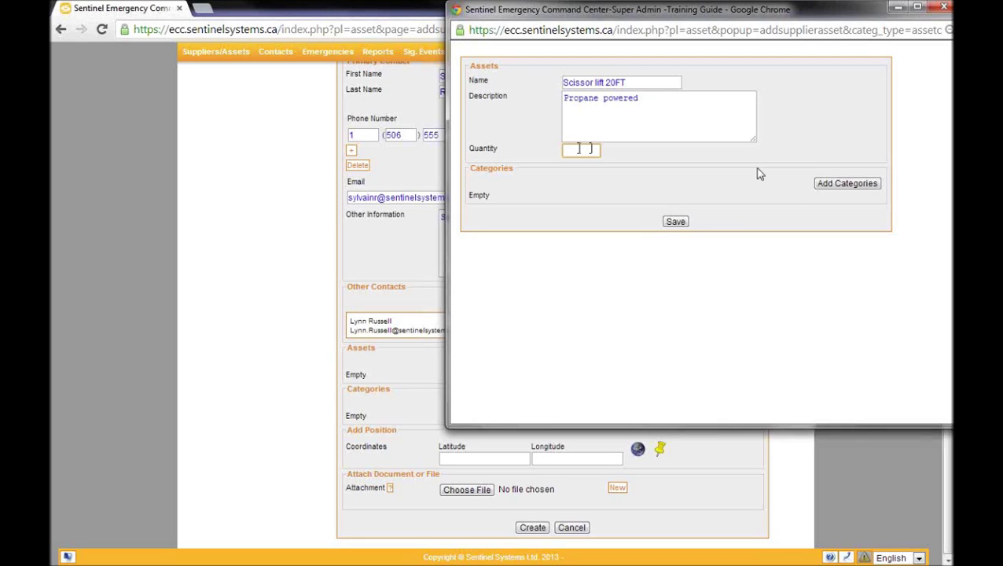
pyautogui.write('2')
pyautogui.click(838, 188)
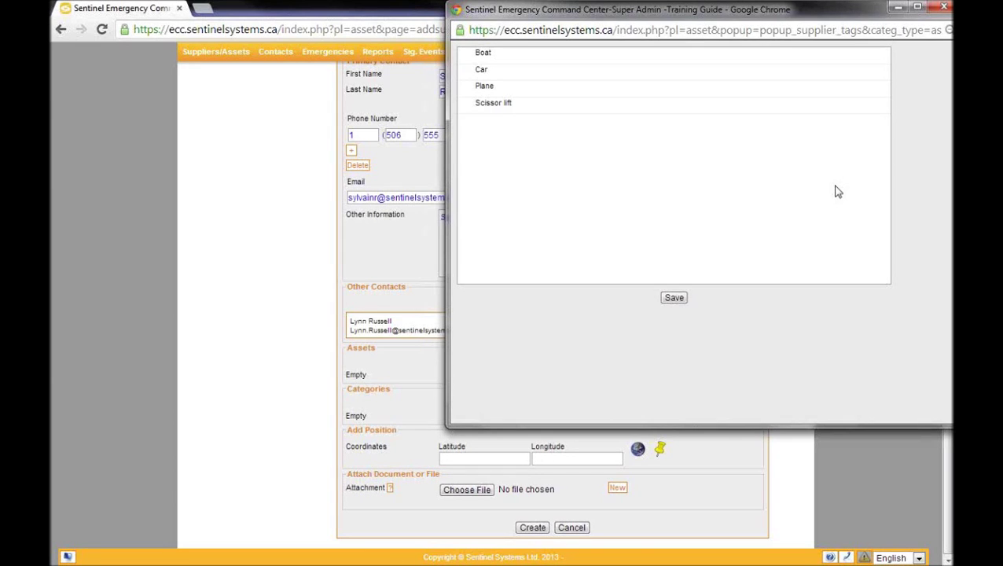
# Step: Categorize the Scissor lift 20FT asset as Scissor lift and save it to the supplier
pyautogui.click(673, 298)
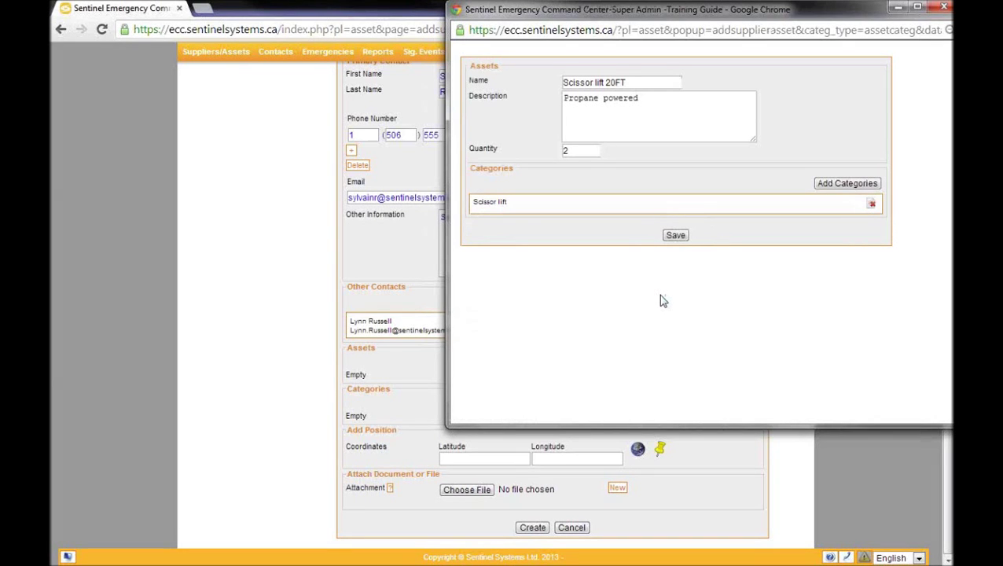
pyautogui.click(675, 235)
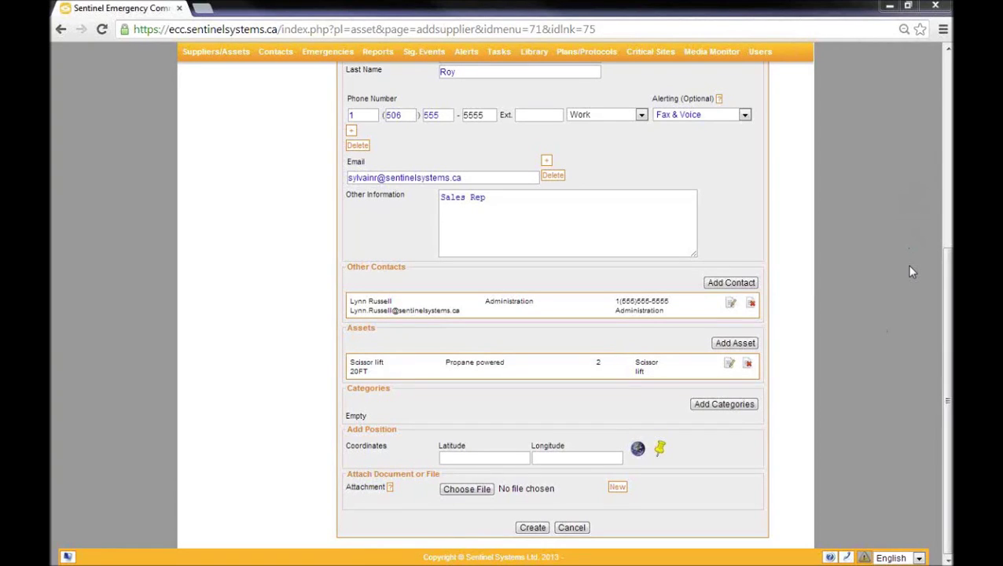
# Step: Bring up the supplier category list to add Heavy equipment rental
pyautogui.click(723, 404)
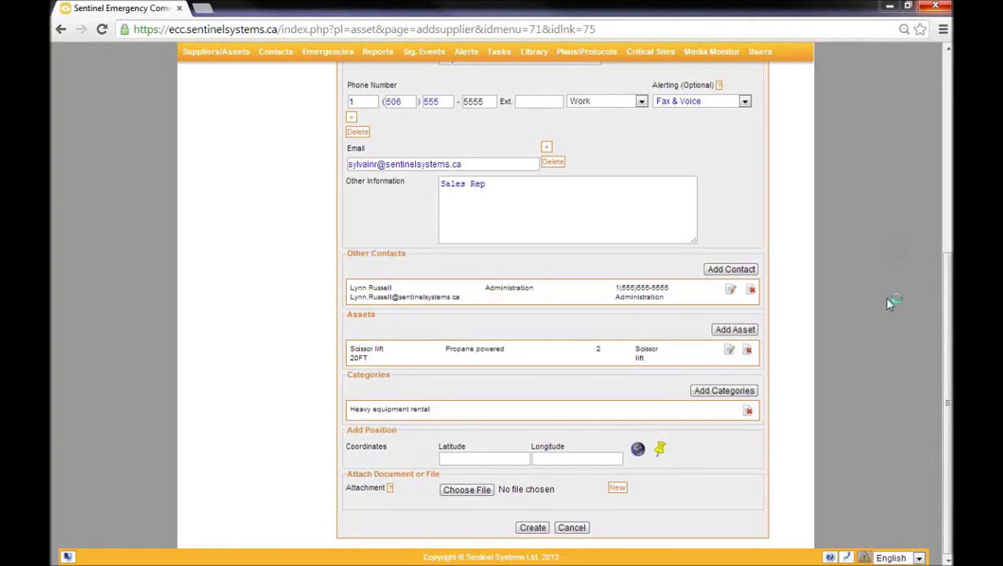
# Step: Pick the supplier position on the map at latitude 47.64023679173165, longitude -65.67764282226562
pyautogui.click(638, 451)
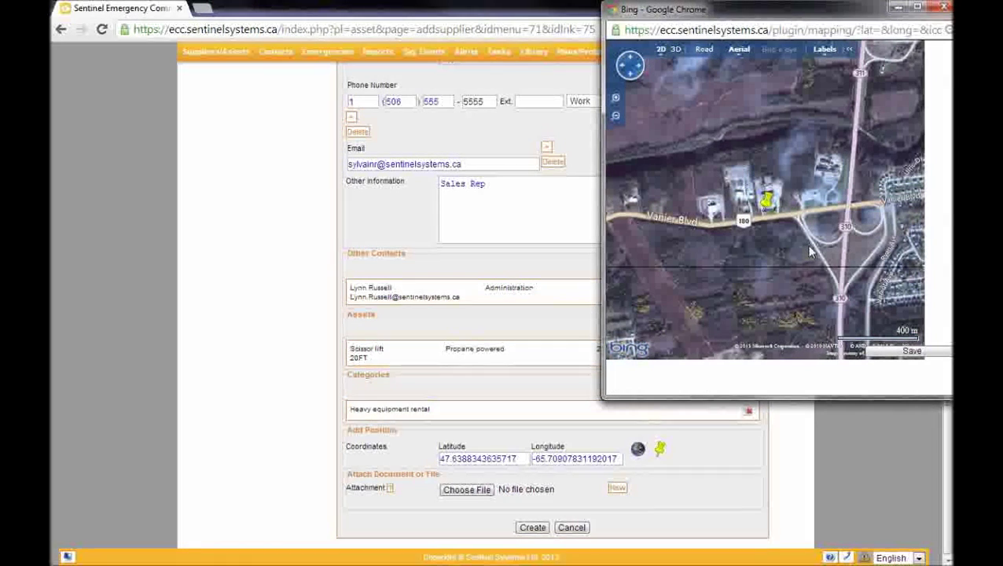
pyautogui.press('Right')
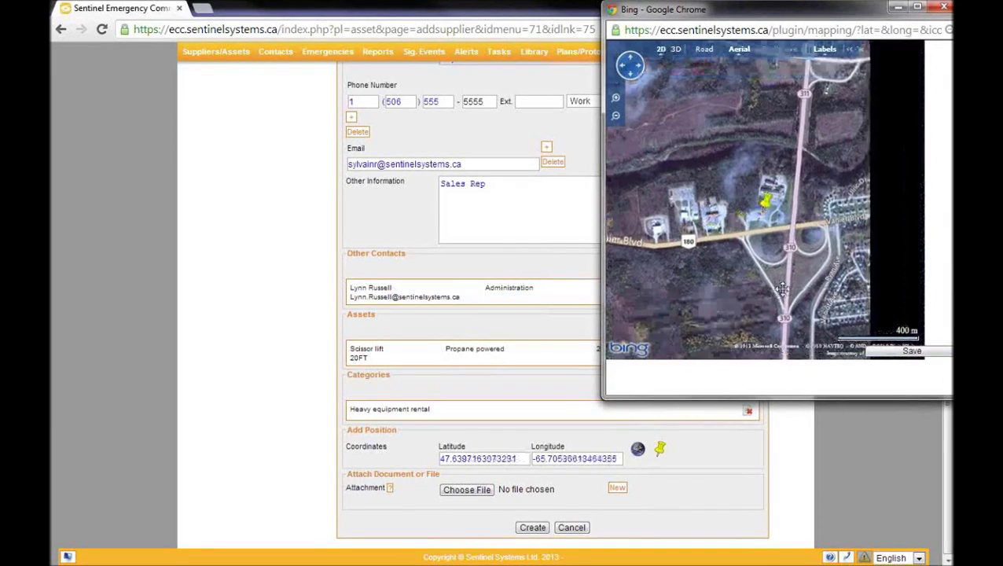
pyautogui.press('-')
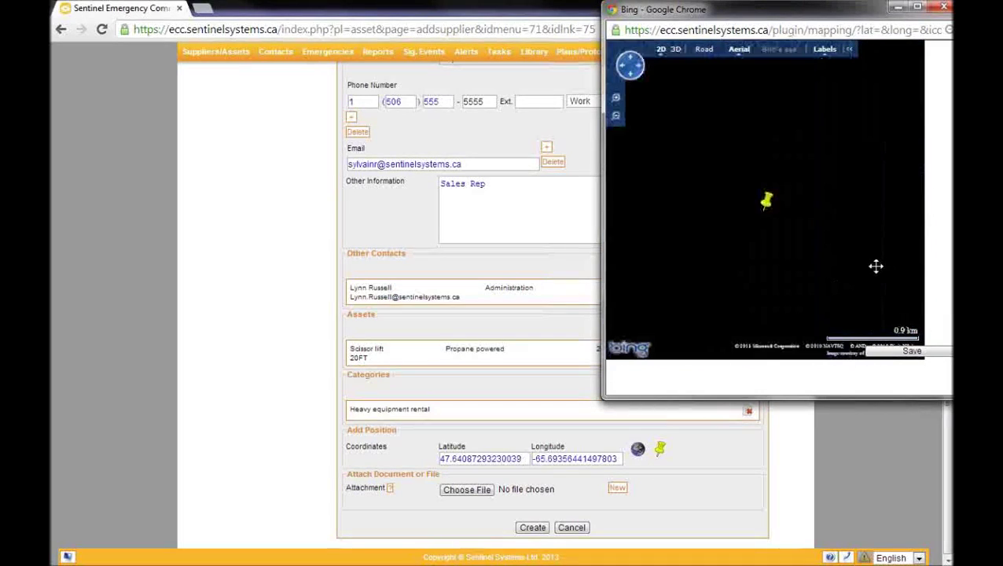
pyautogui.moveTo(875, 266); pyautogui.dragTo(764, 263)
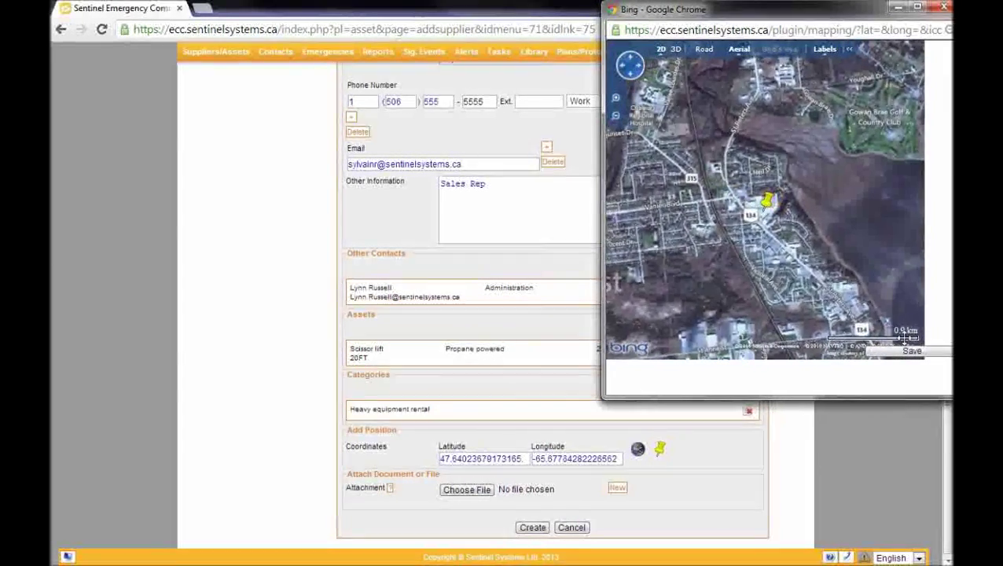
pyautogui.click(912, 354)
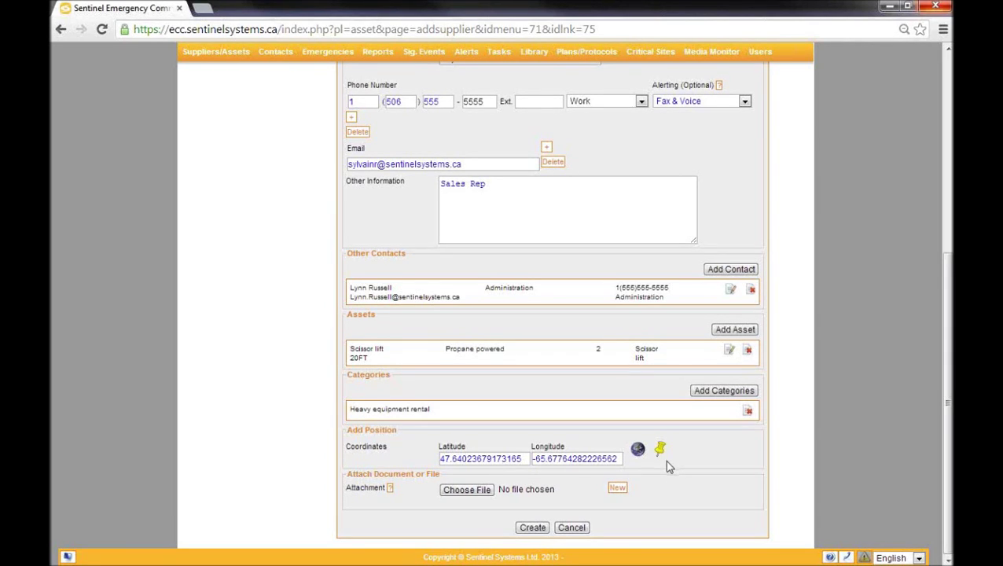
# Step: Assign the radiation-hazard symbol from the CAP icon grid as the supplier's map icon
pyautogui.click(659, 451)
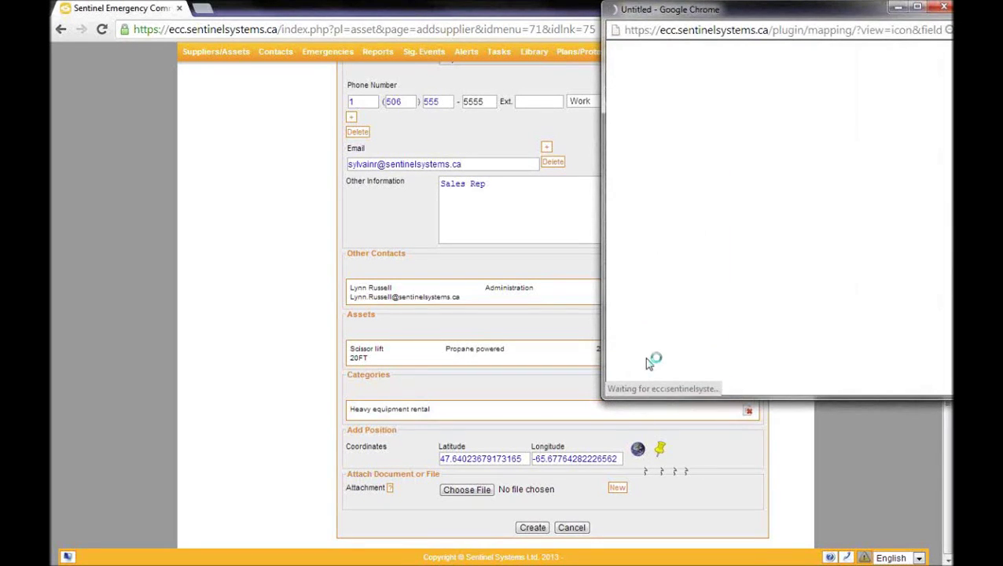
pyautogui.click(644, 334)
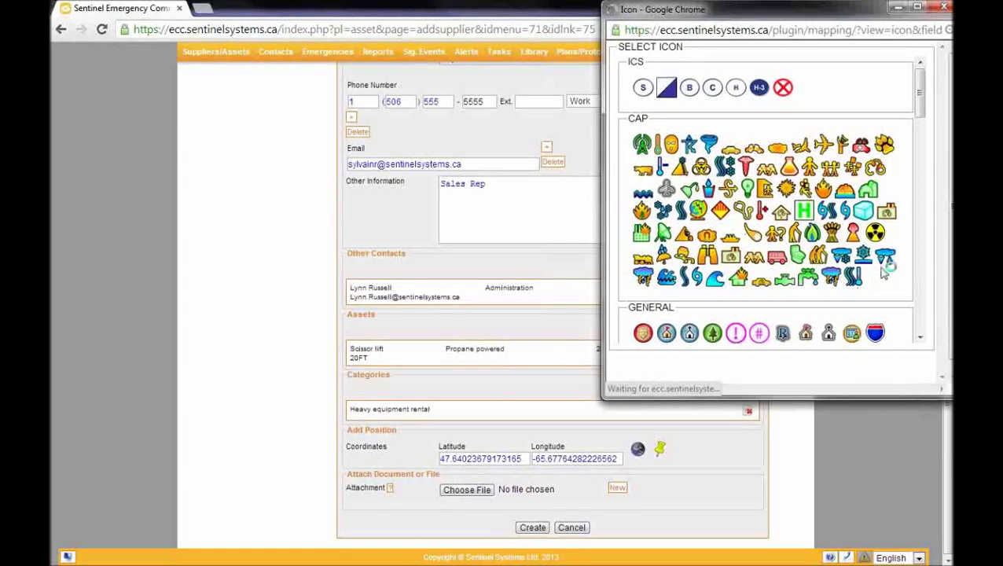
pyautogui.click(876, 233)
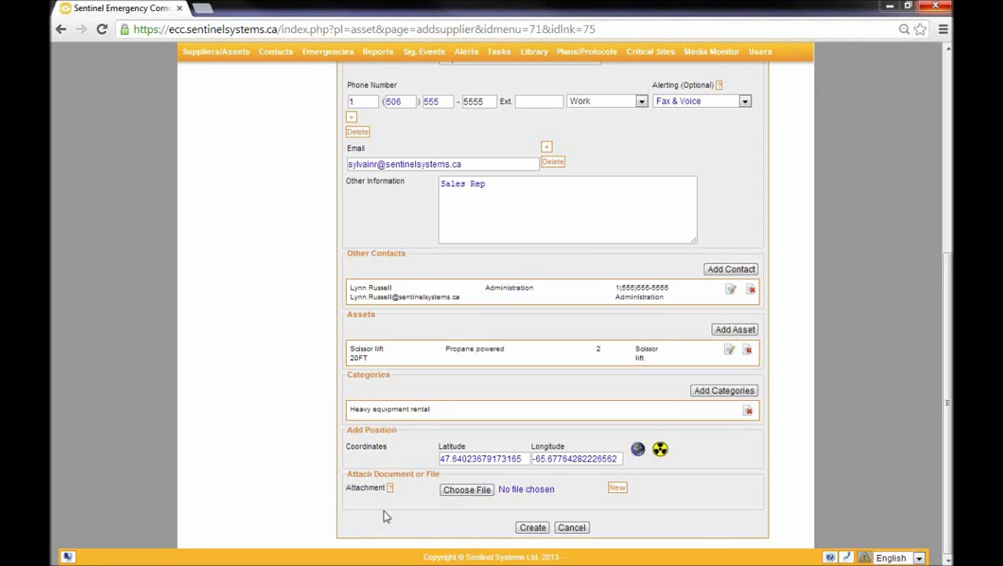
# Step: Attach excel_2013_08_14_01_51_06 (1).xls and add a second empty attachment row
pyautogui.moveTo(395, 490)
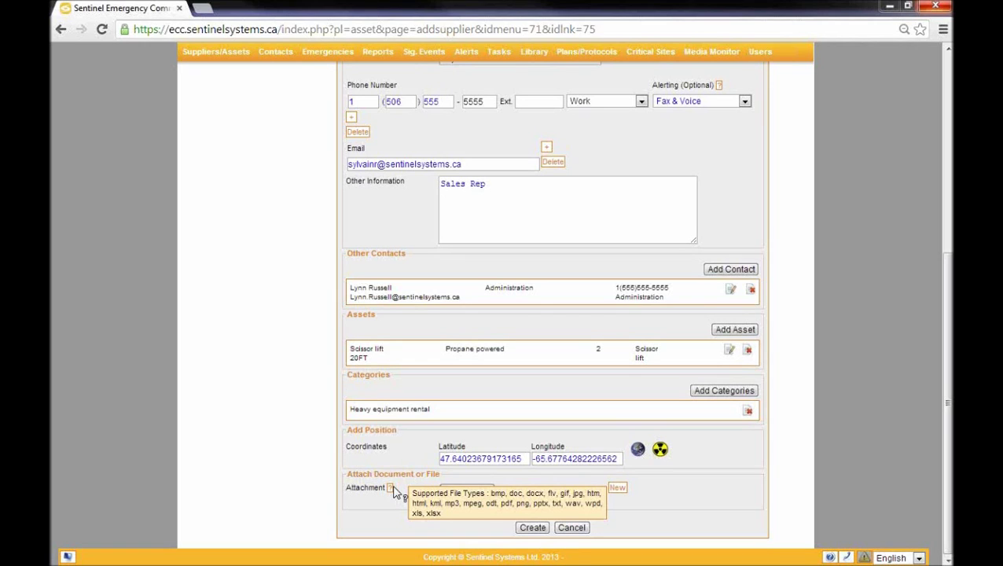
pyautogui.click(452, 493)
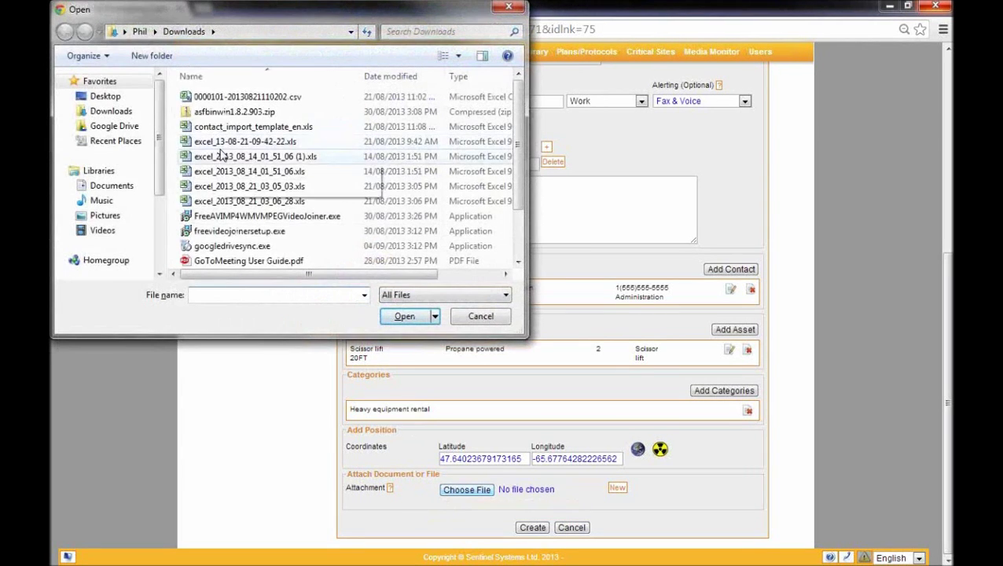
pyautogui.click(221, 155)
pyautogui.click(389, 318)
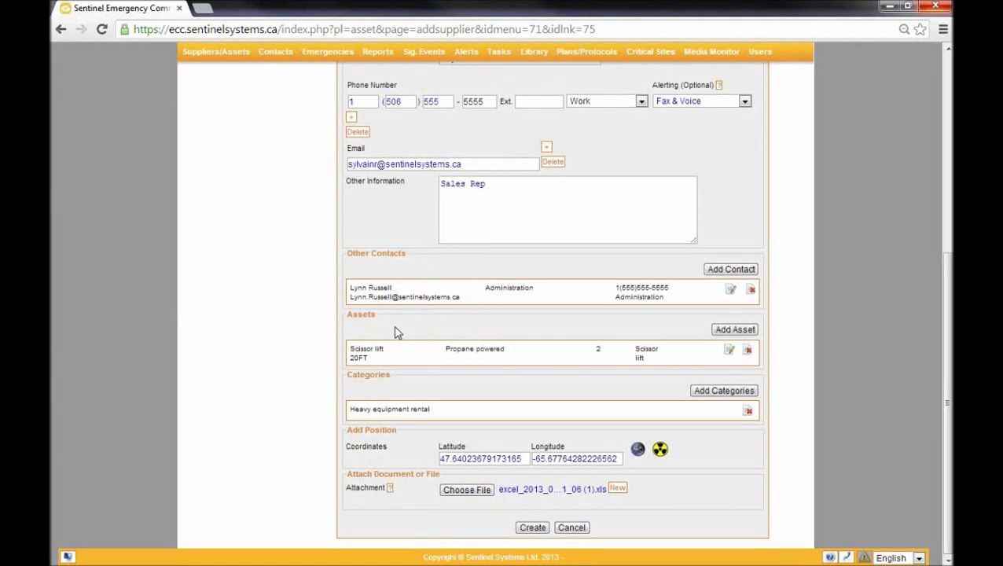
pyautogui.click(617, 487)
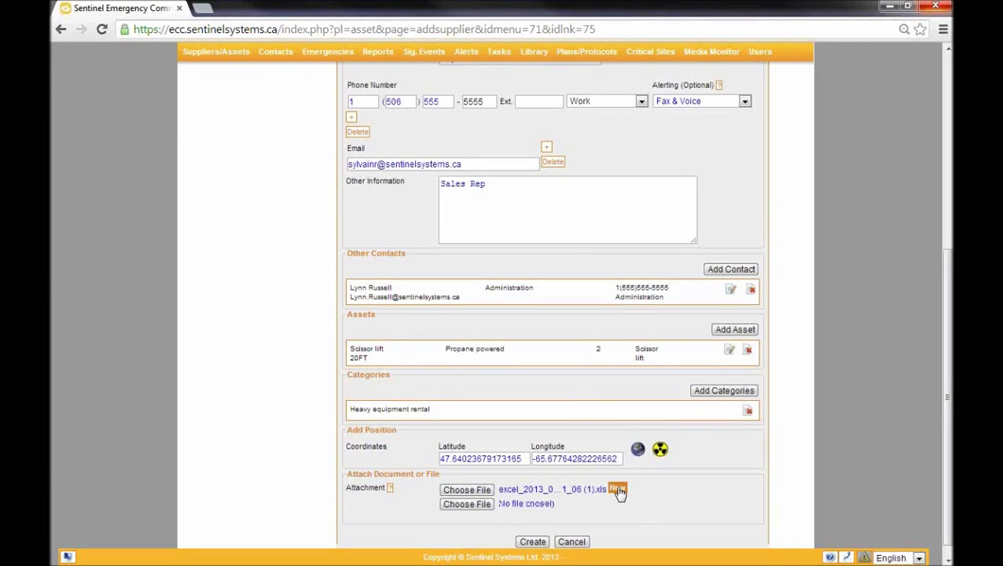
# Step: Attach excel_2013_08_14_01_51_06.xls in the second row and create the supplier
pyautogui.click(465, 504)
pyautogui.click(278, 177)
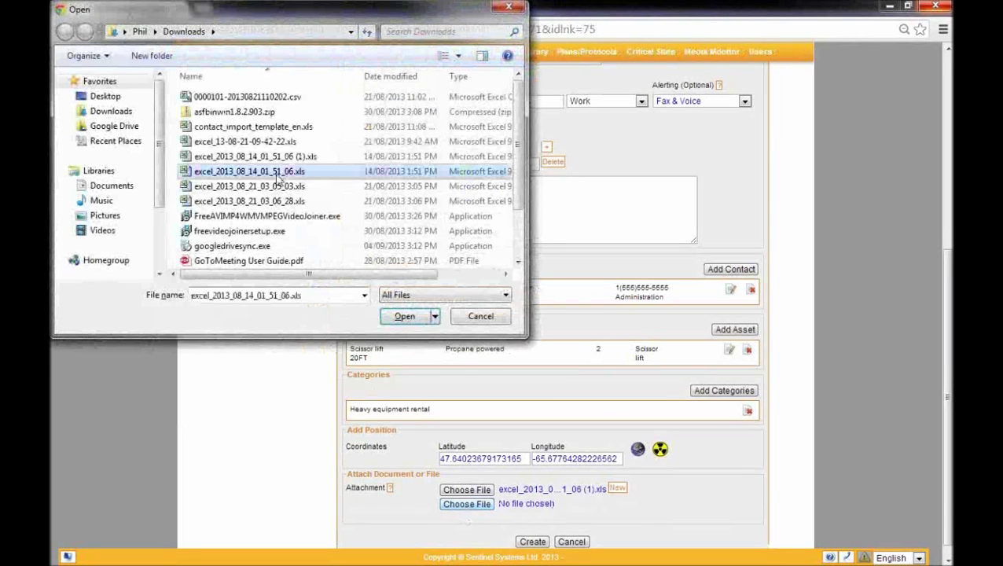
pyautogui.click(398, 320)
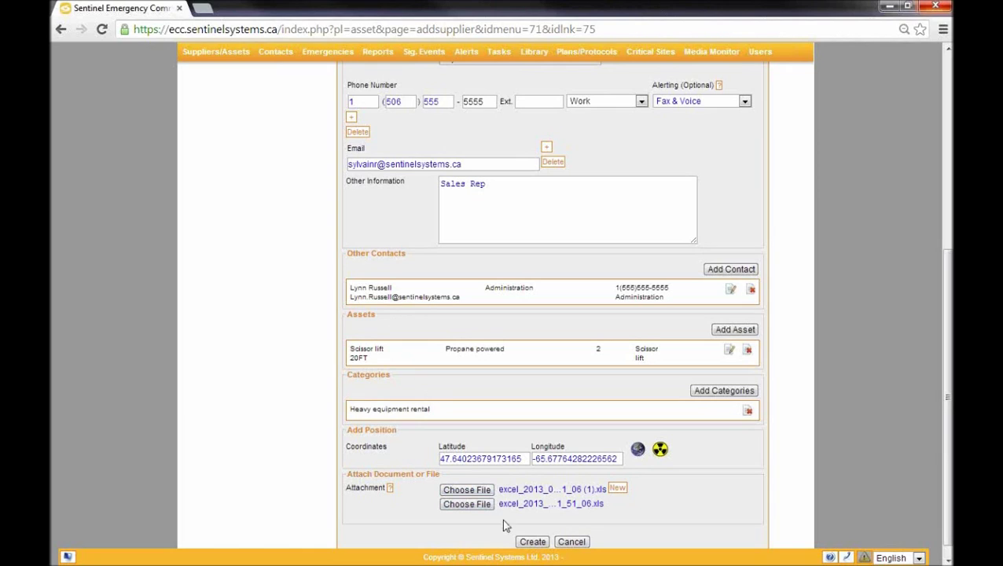
pyautogui.click(522, 542)
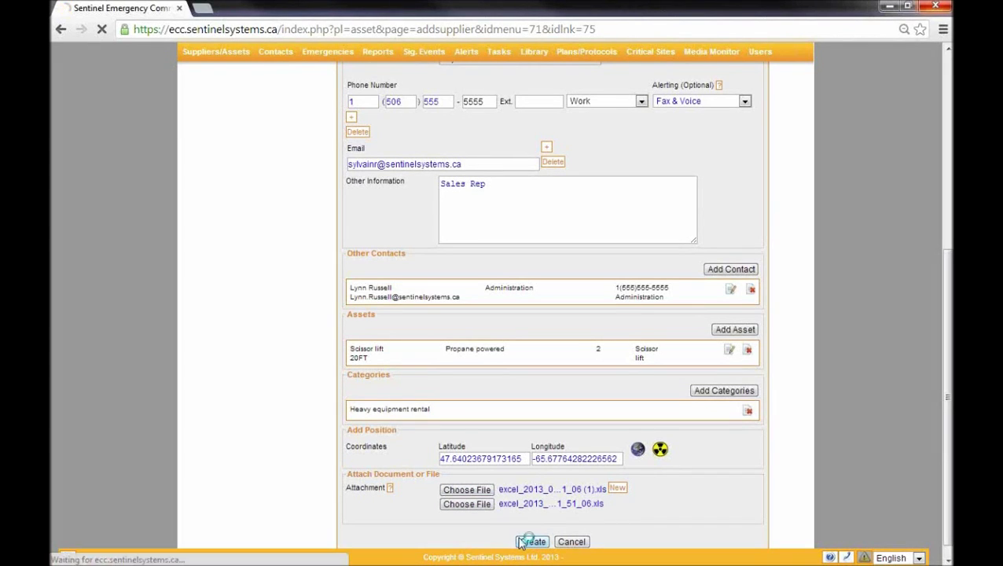